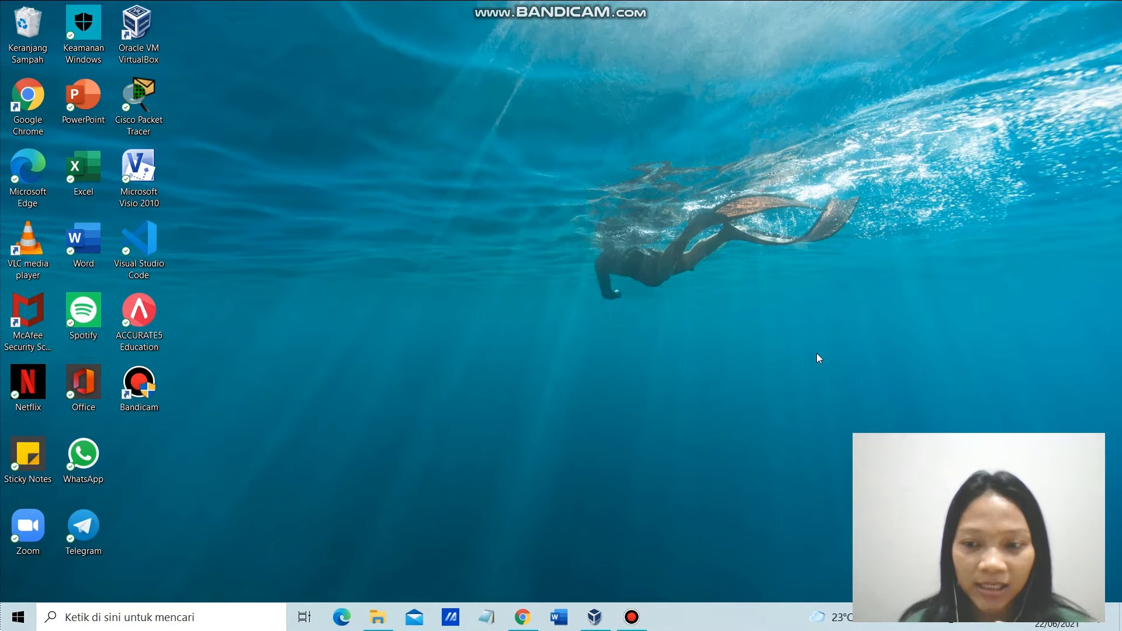
Open Oracle VM VirtualBox and define a new Windows 7 (64-bit) virtual machine named "windows 7.3" with 2048 MB of memory
double_click(159, 23)
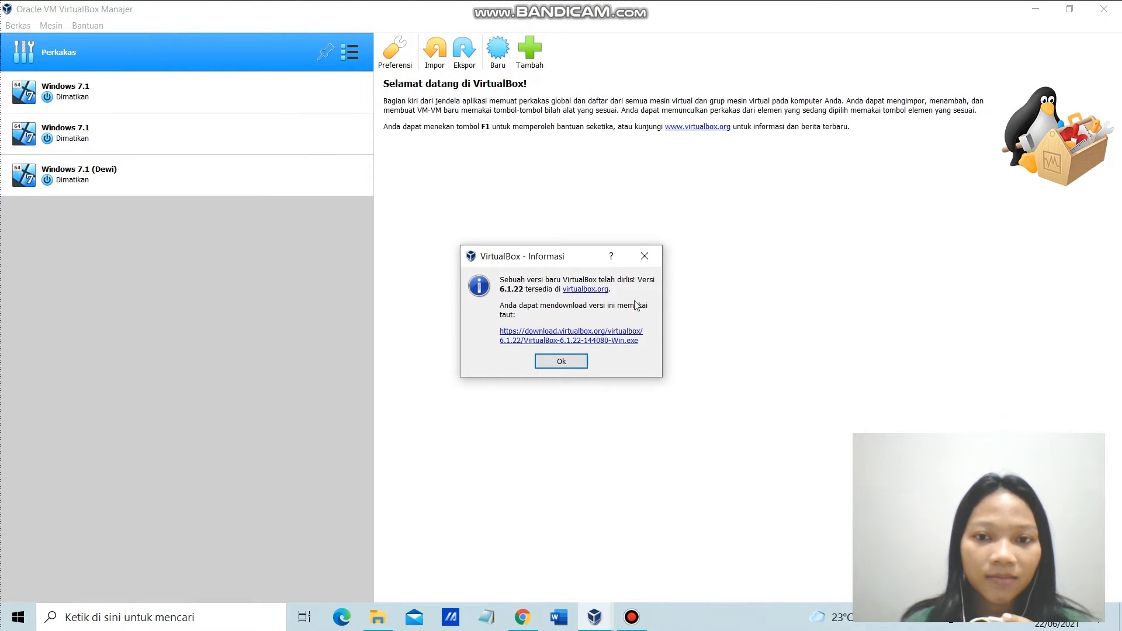
click(653, 259)
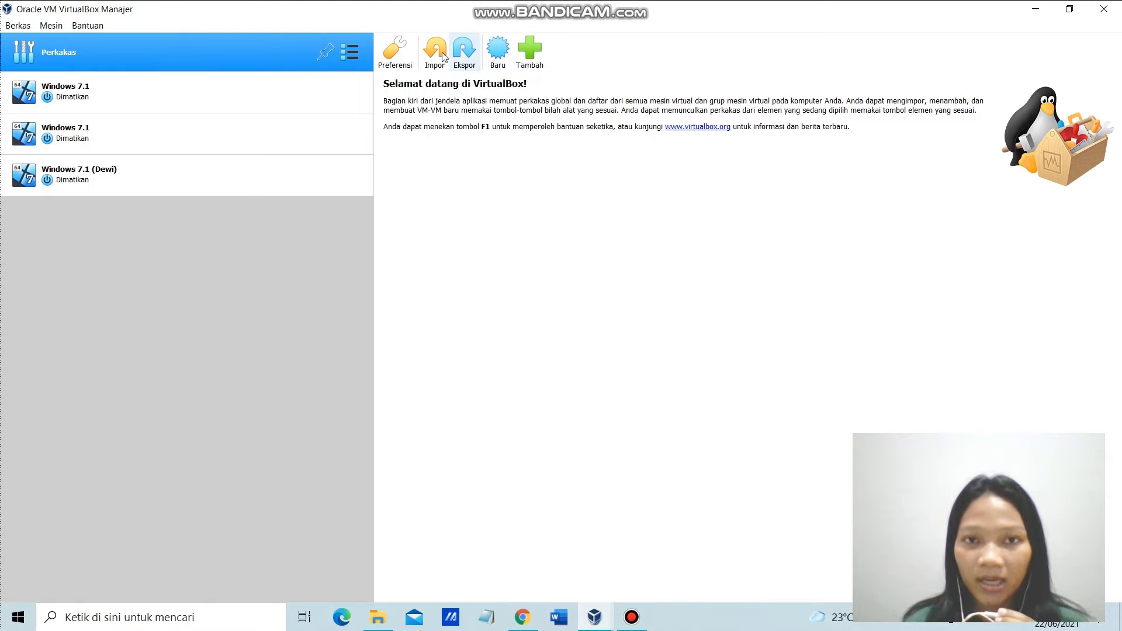
click(501, 59)
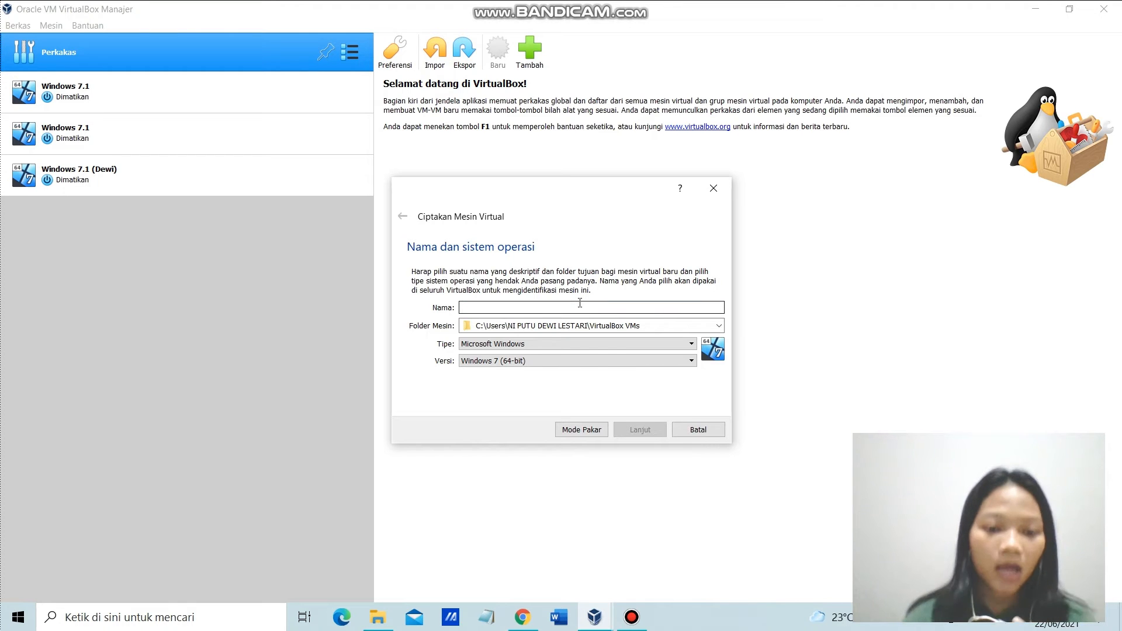
text(windows7.3)
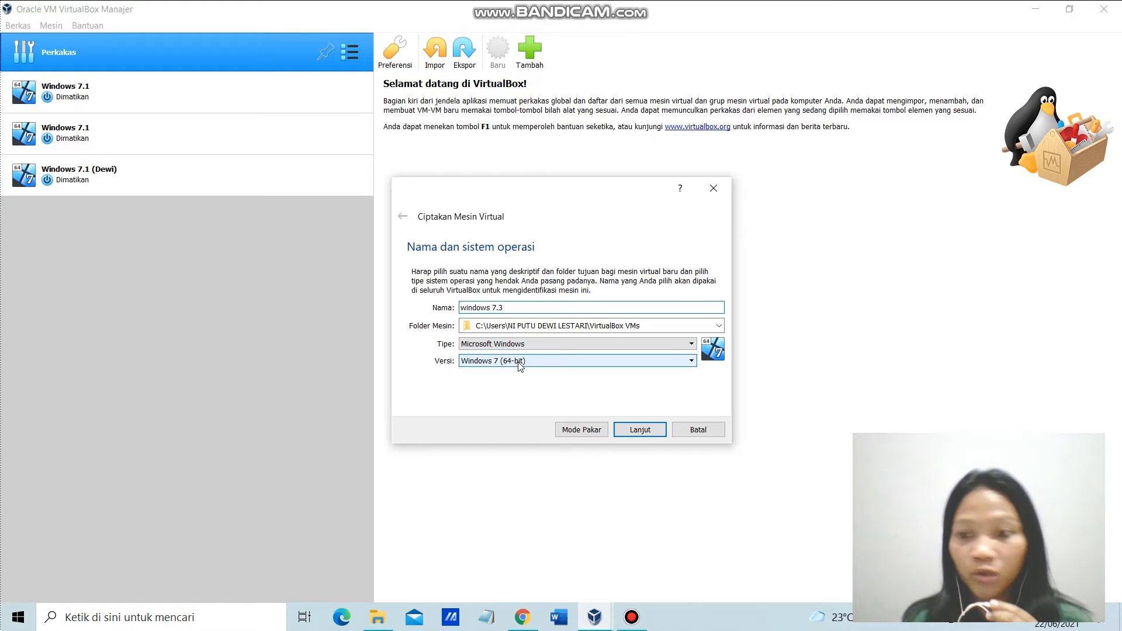
click(639, 429)
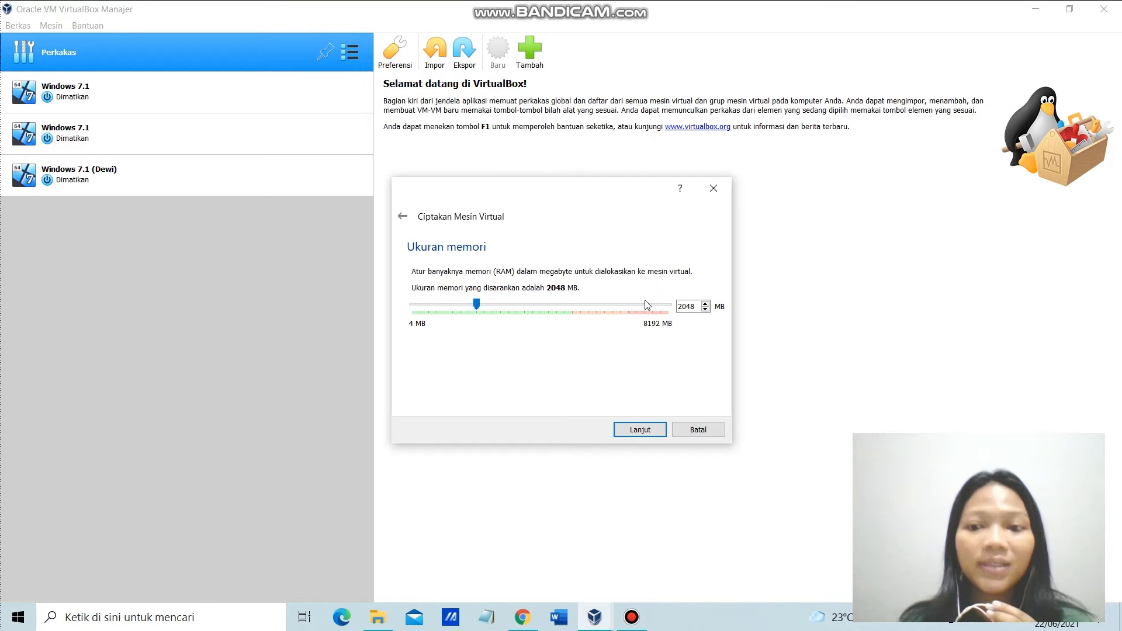
click(640, 430)
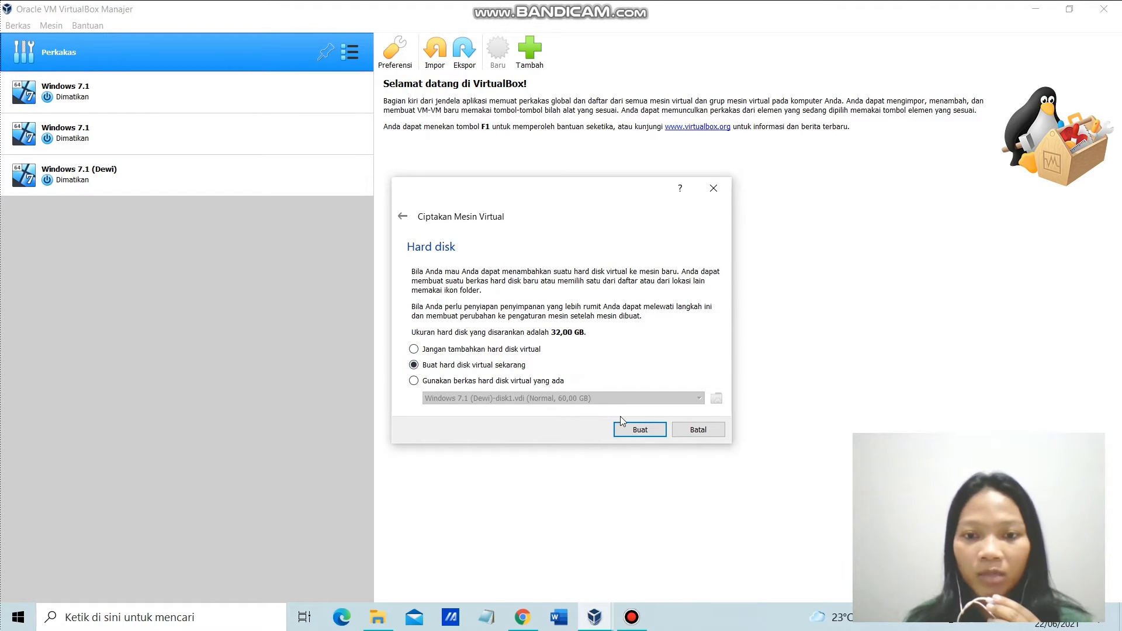
Create a dynamically allocated VDI hard disk of 16 GB for the new windows 7.3 machine
click(640, 430)
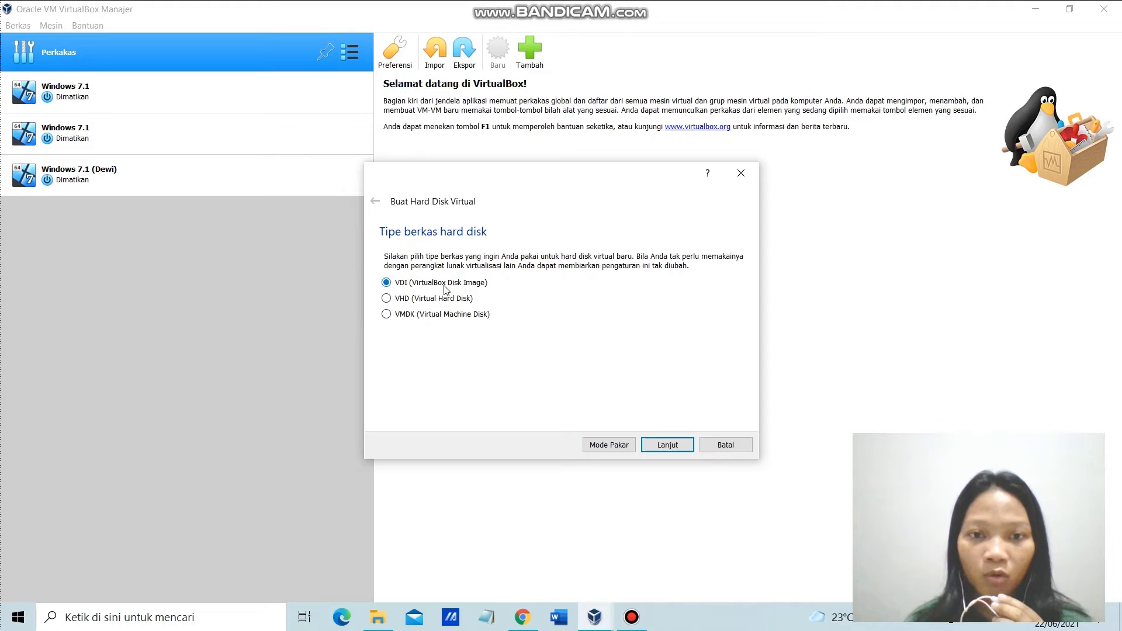
click(675, 444)
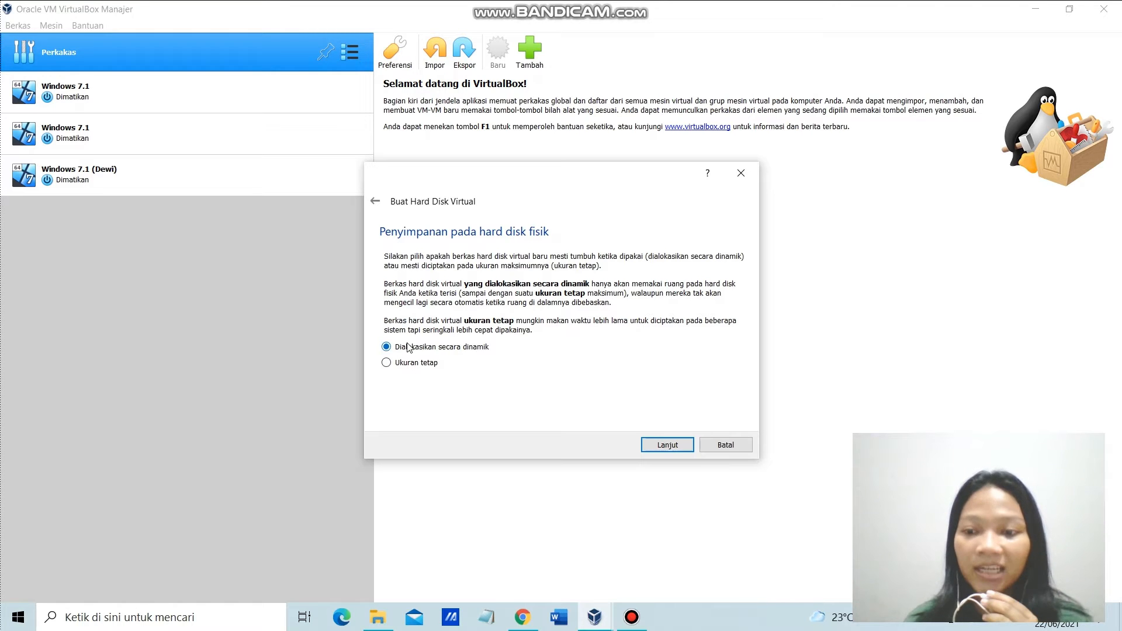
click(669, 445)
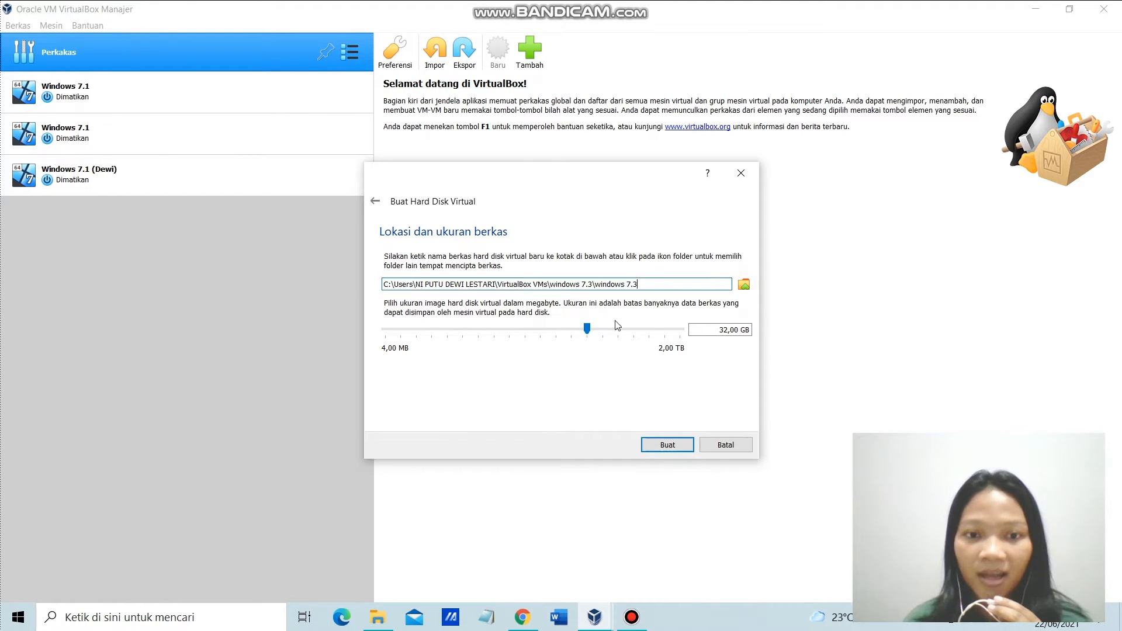
click(579, 330)
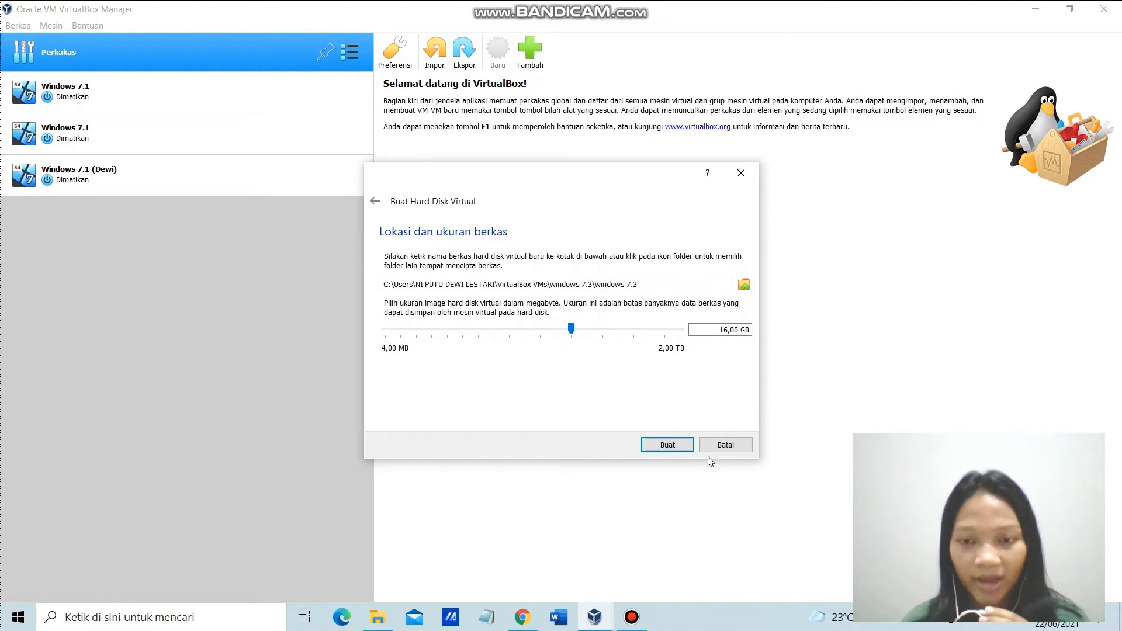
click(672, 446)
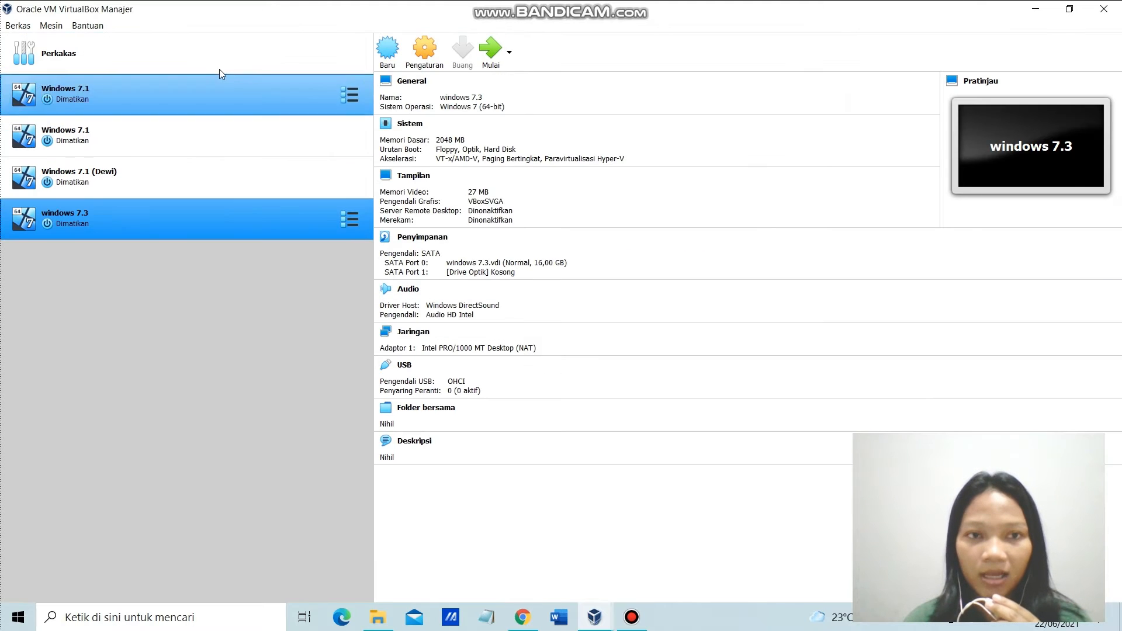
Start importing a virtual appliance from the local file "Windows 7.ova" in the Downloads folder and proceed to its appliance settings
click(18, 28)
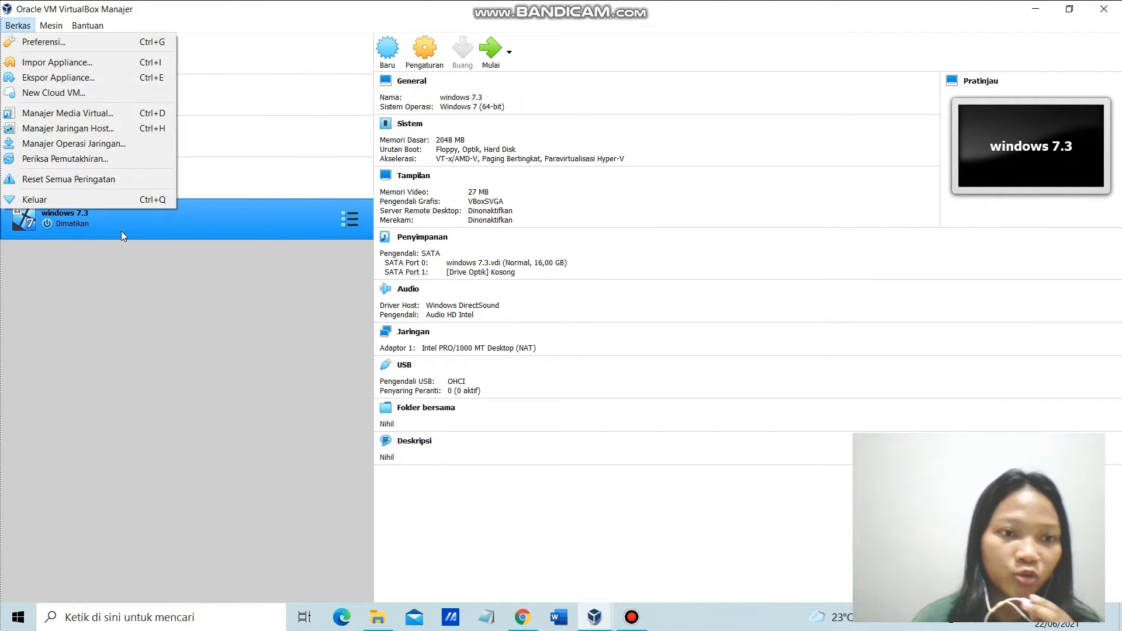
click(66, 68)
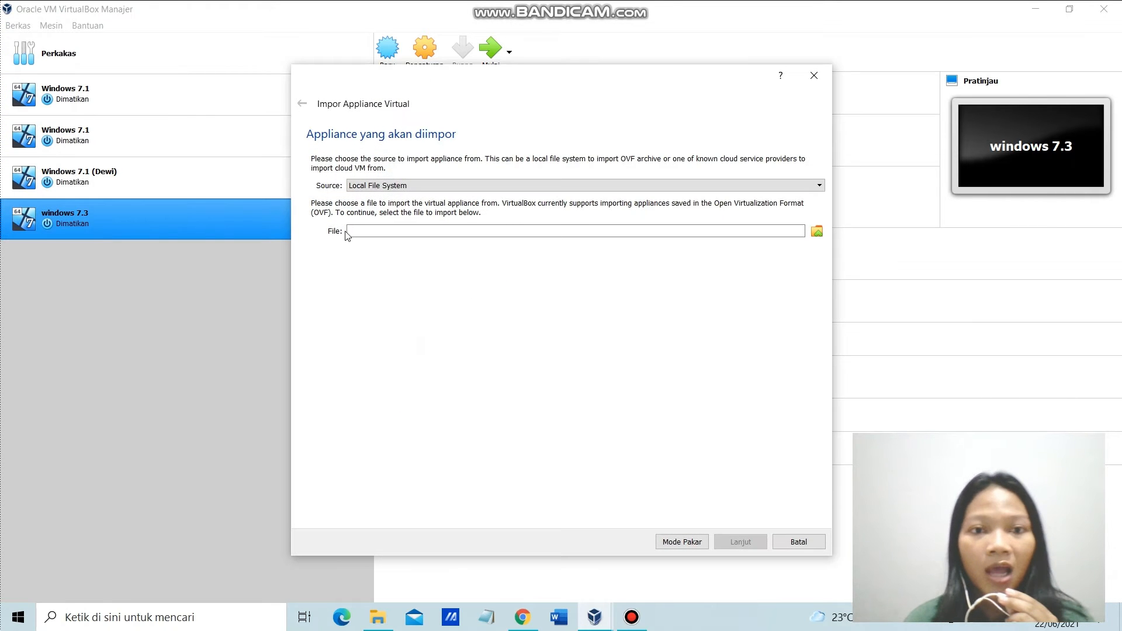
click(818, 231)
scroll(373, 307, down, 2)
click(377, 310)
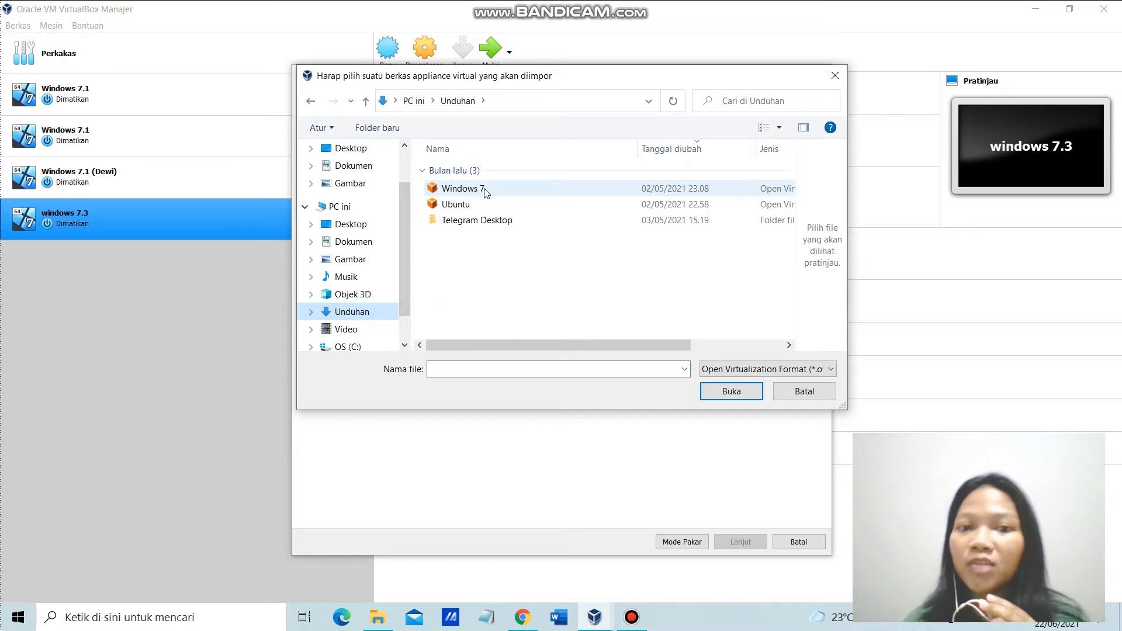
double_click(516, 194)
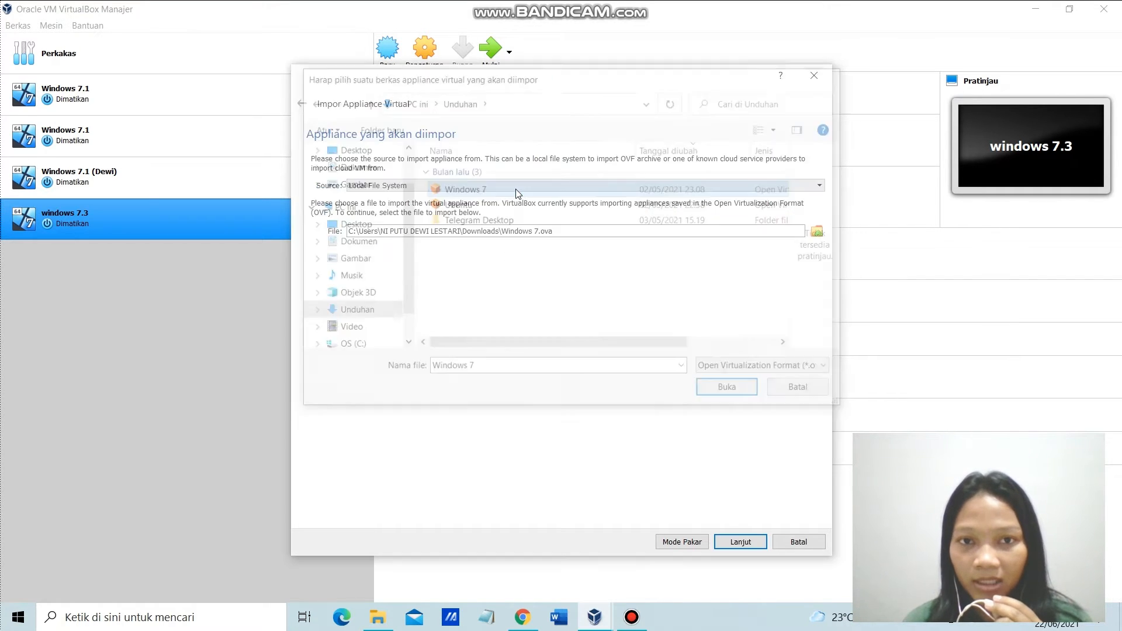
click(752, 544)
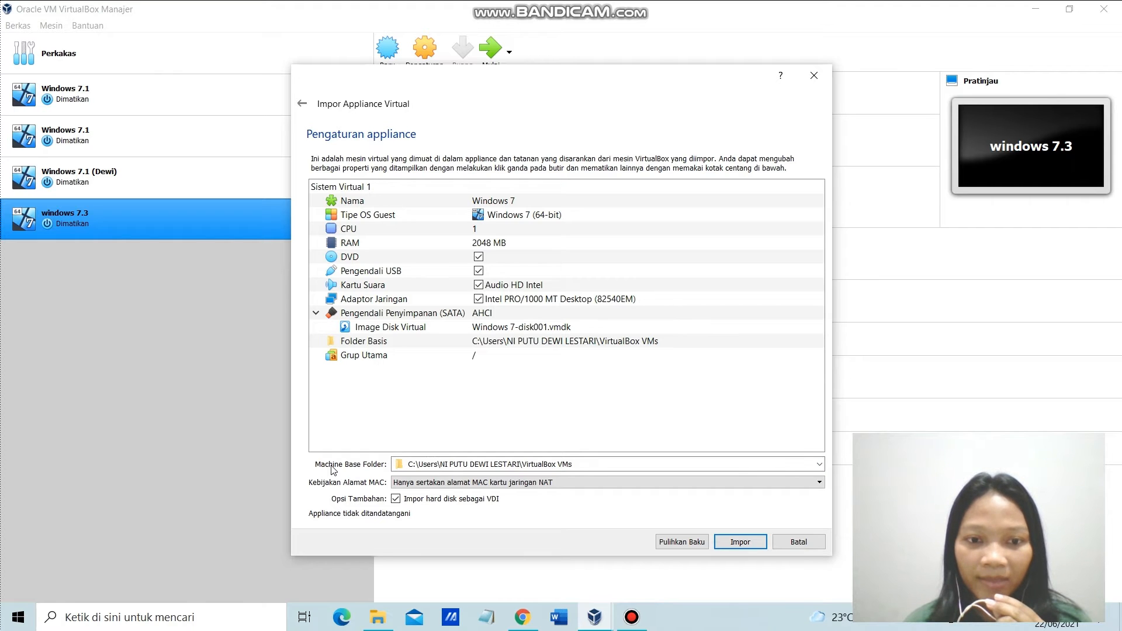
Set the appliance's machine base folder to "windows 7.3" inside VirtualBox VMs and import the appliance
click(821, 464)
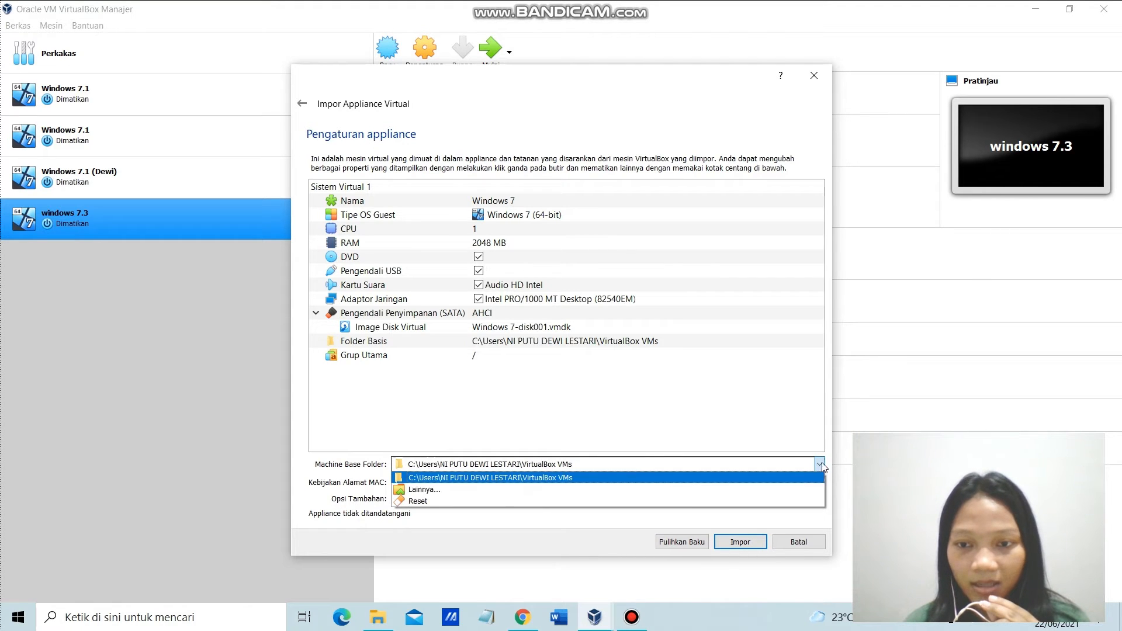
click(473, 491)
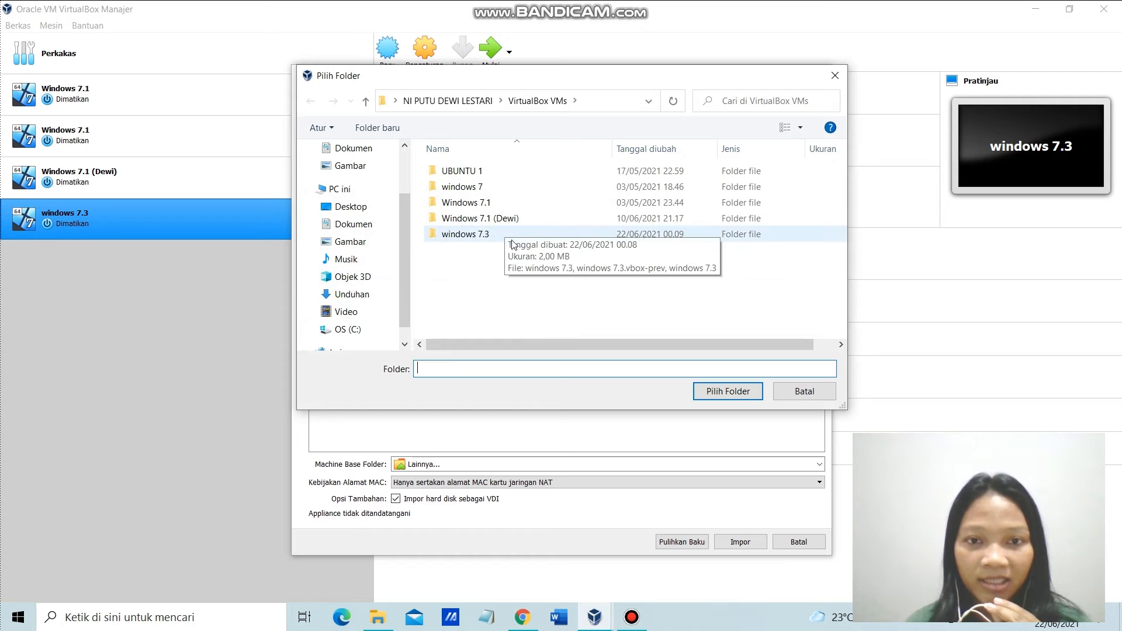
double_click(513, 234)
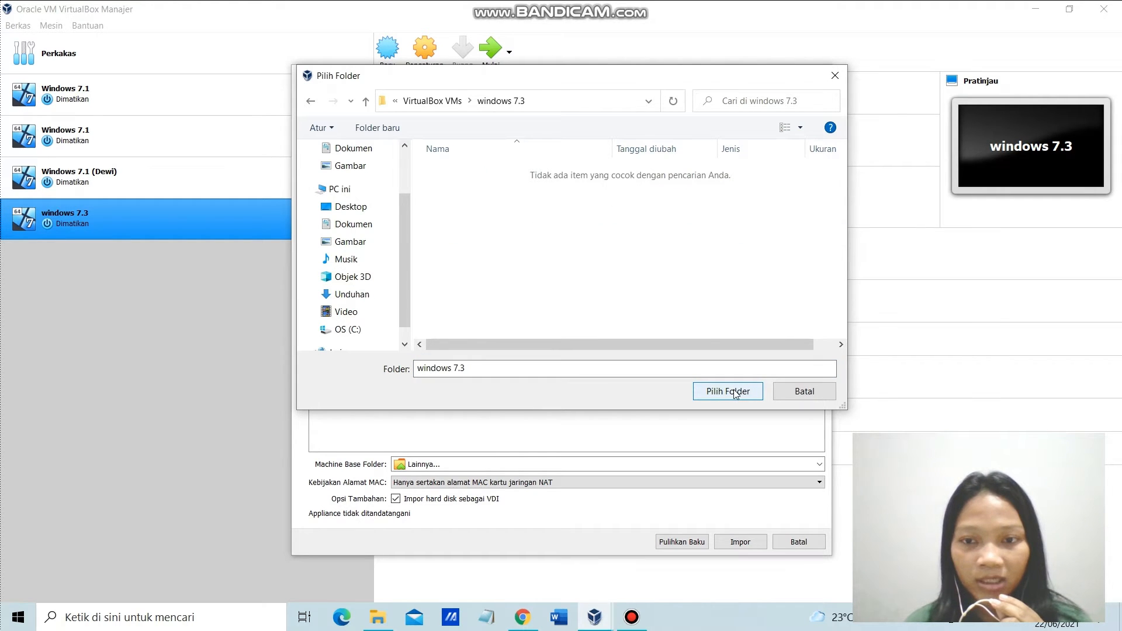
click(310, 103)
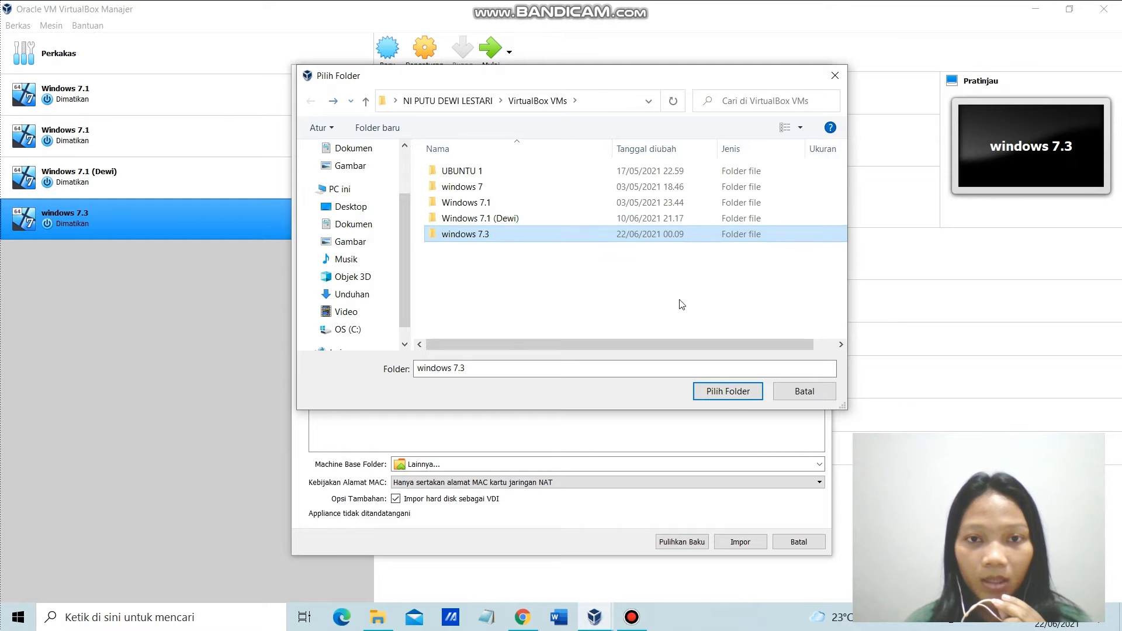
click(728, 390)
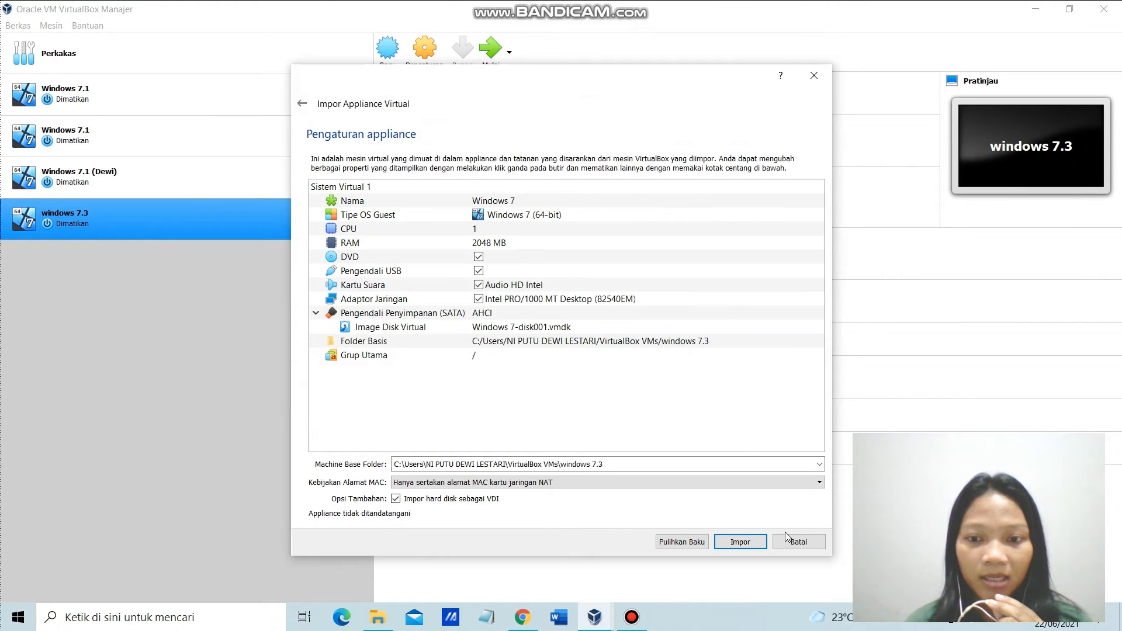
click(740, 542)
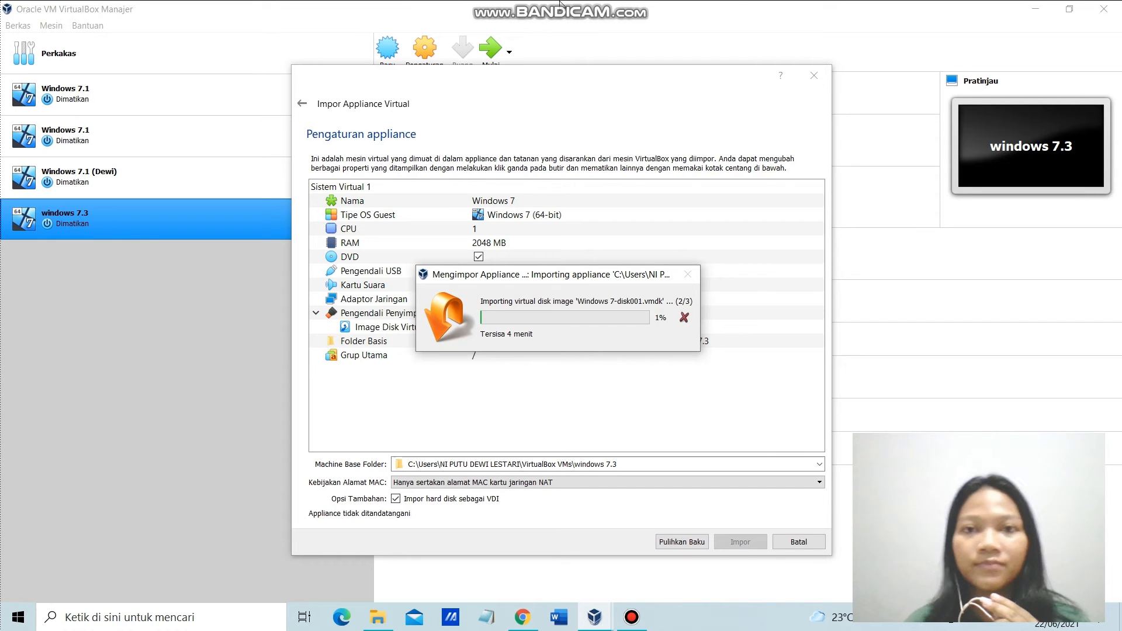
mouse_move(649, 11)
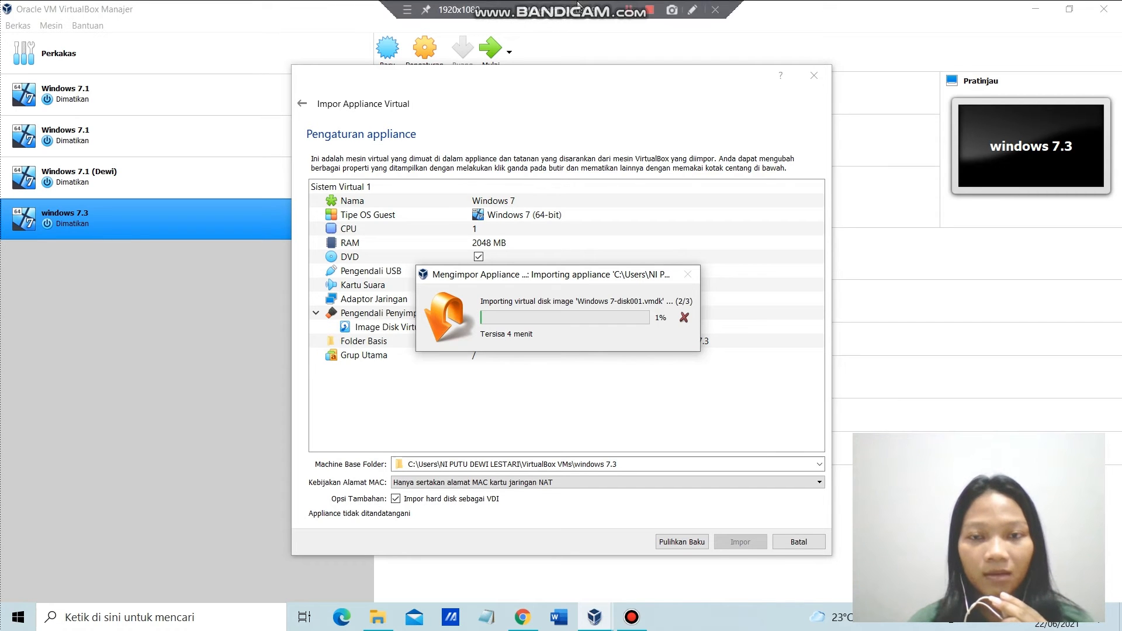
click(636, 8)
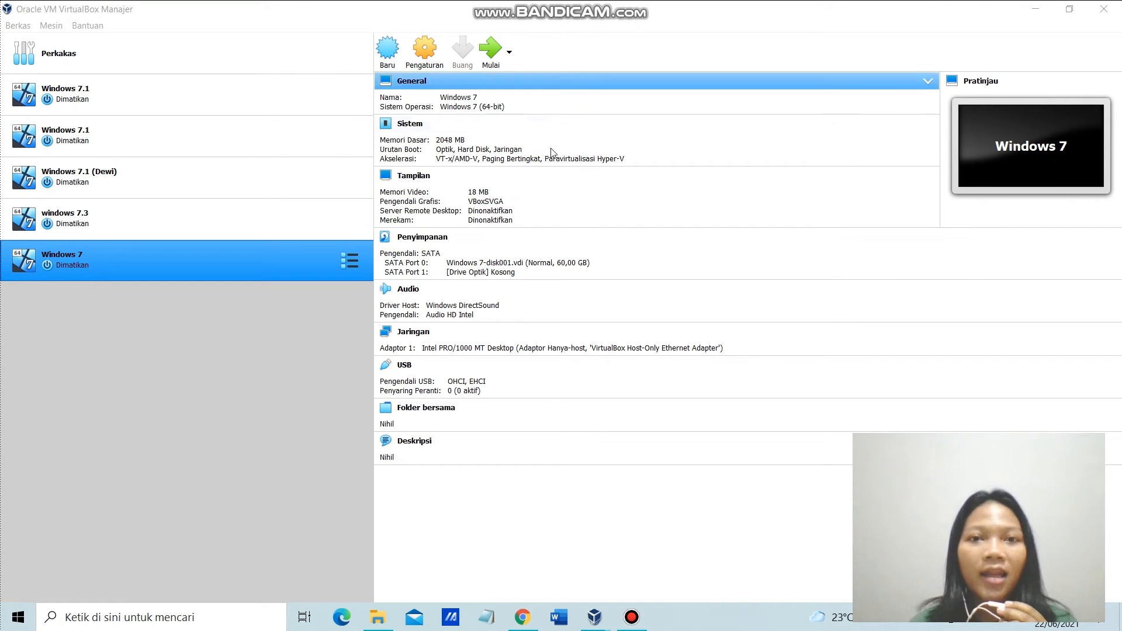
In the settings of the imported Windows 7 machine, set the USB controller to USB 1.1 (OHCI)
click(438, 56)
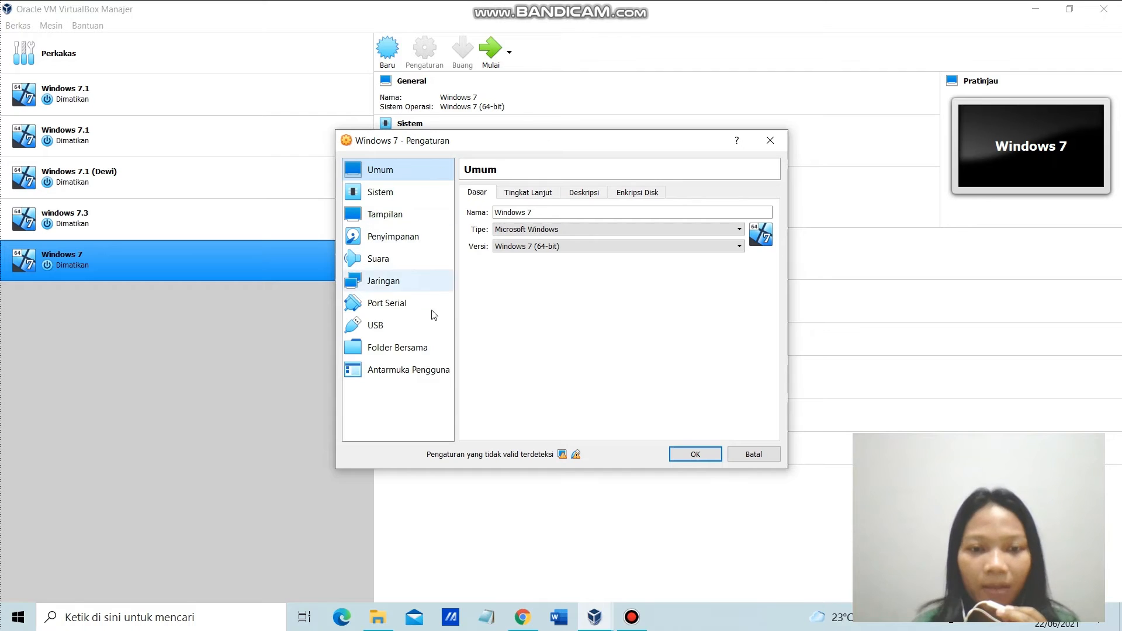
click(434, 325)
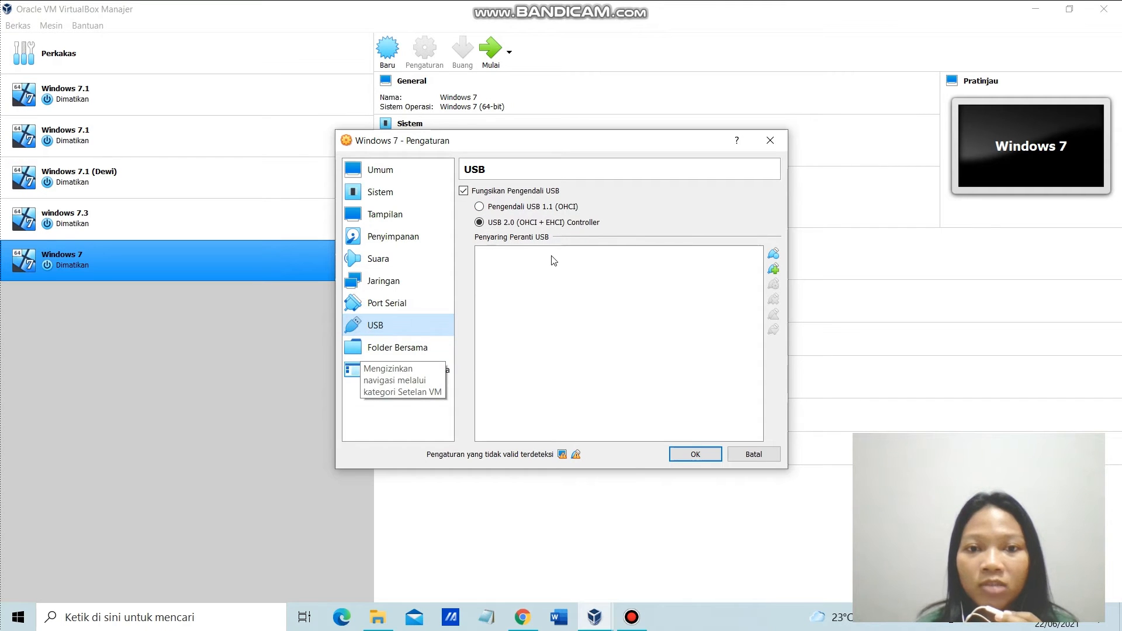
click(484, 211)
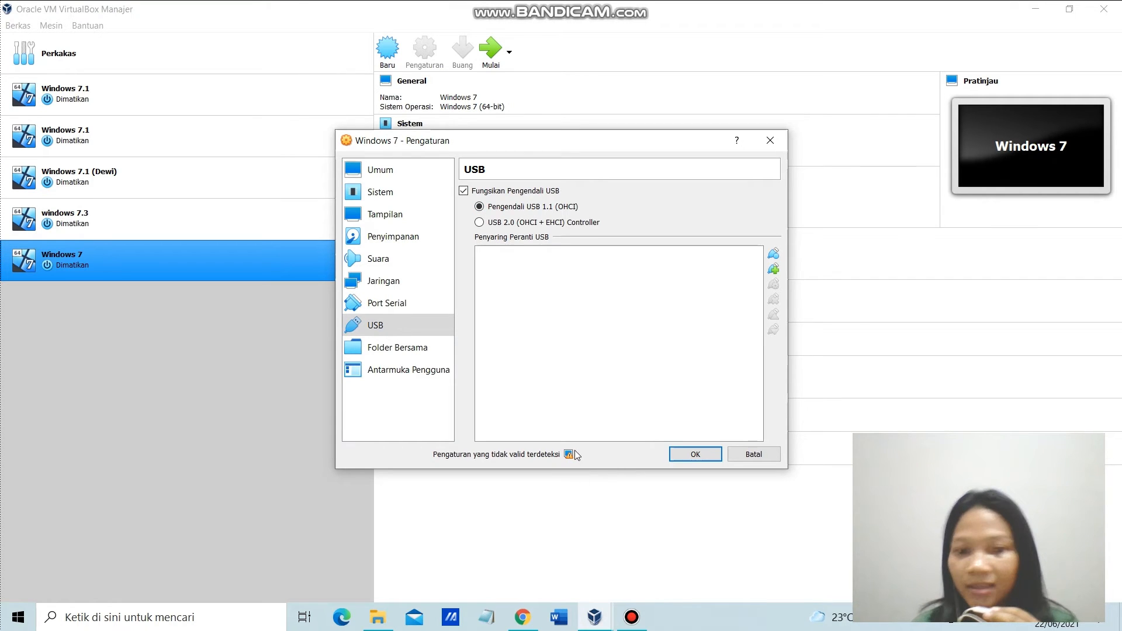
click(484, 225)
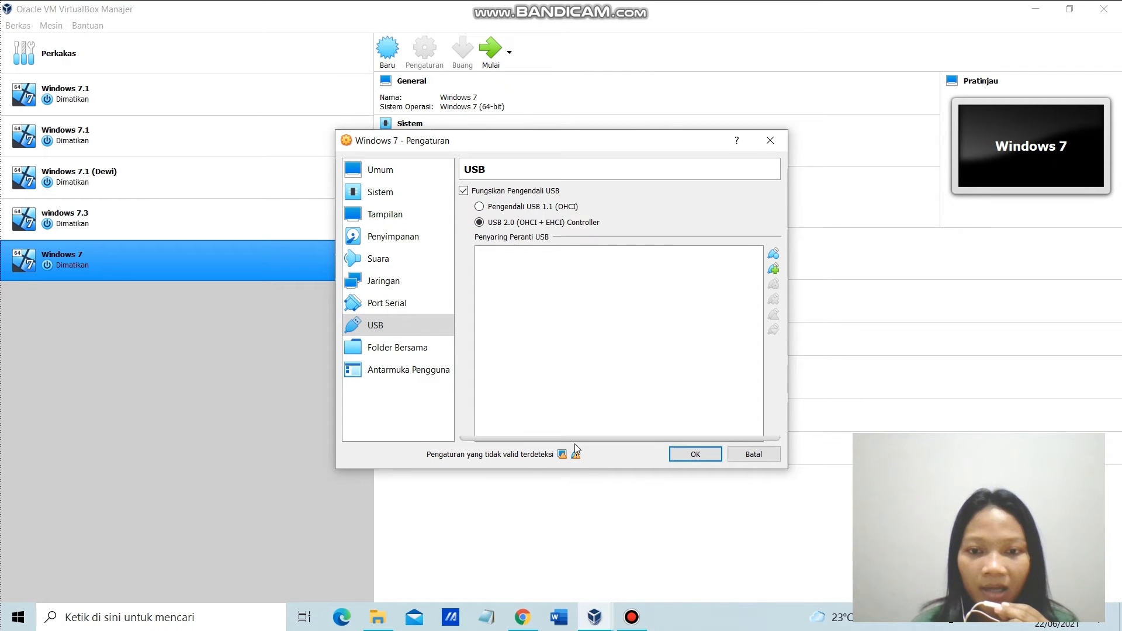
click(479, 208)
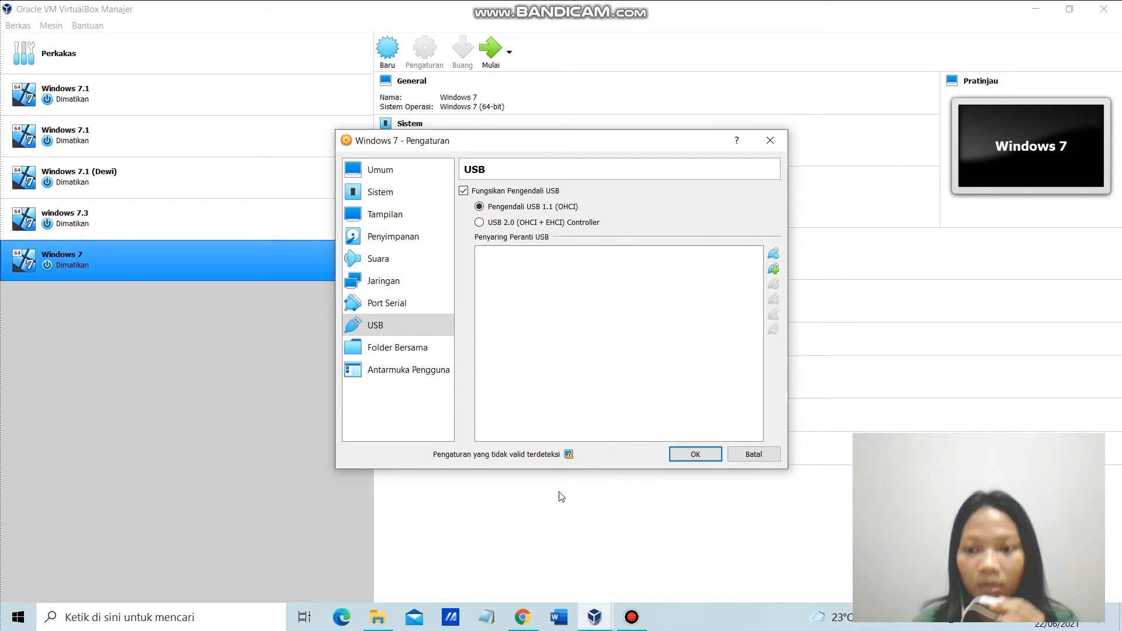
click(409, 216)
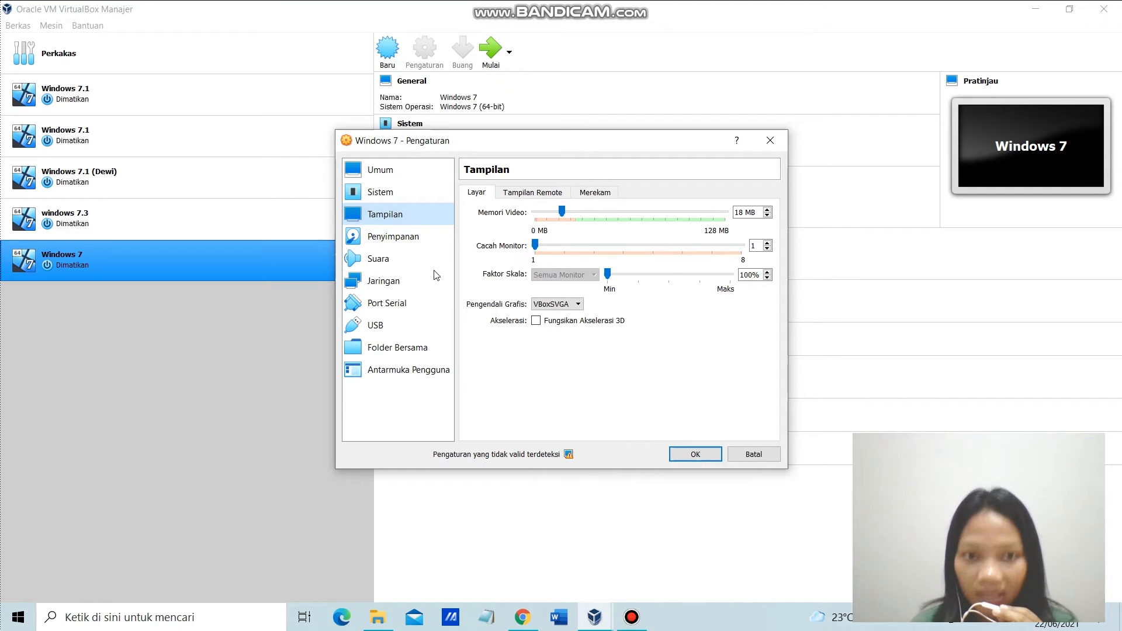
click(408, 238)
click(402, 201)
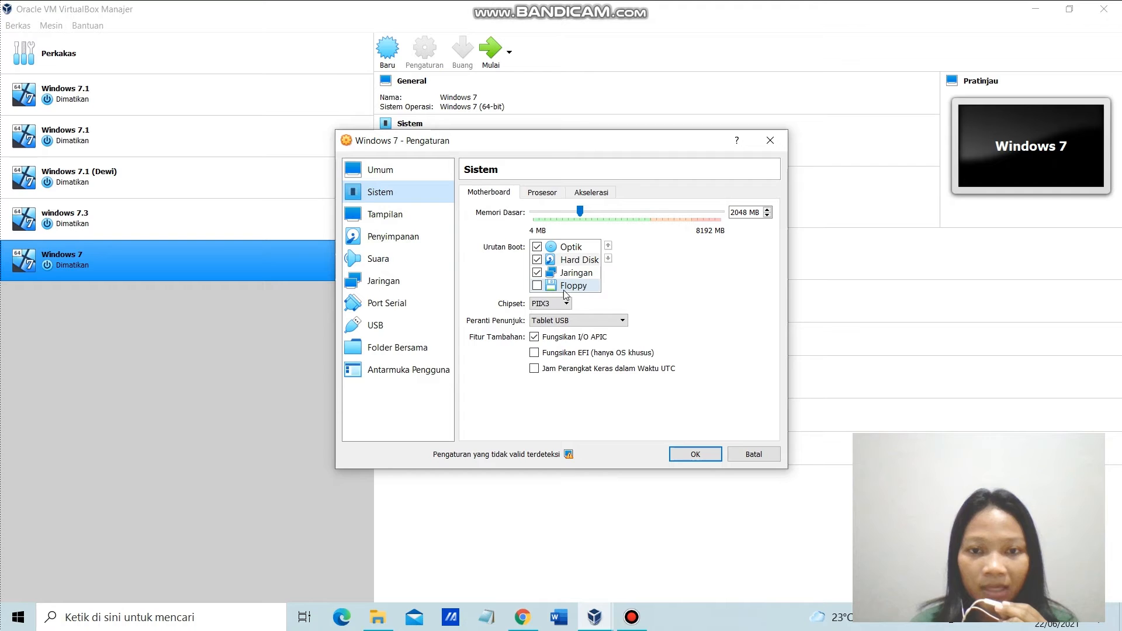
Attach network Adapter 1 to the internal network "intnet" and set its advanced promiscuous mode to "Ijinkan Semua"
click(425, 287)
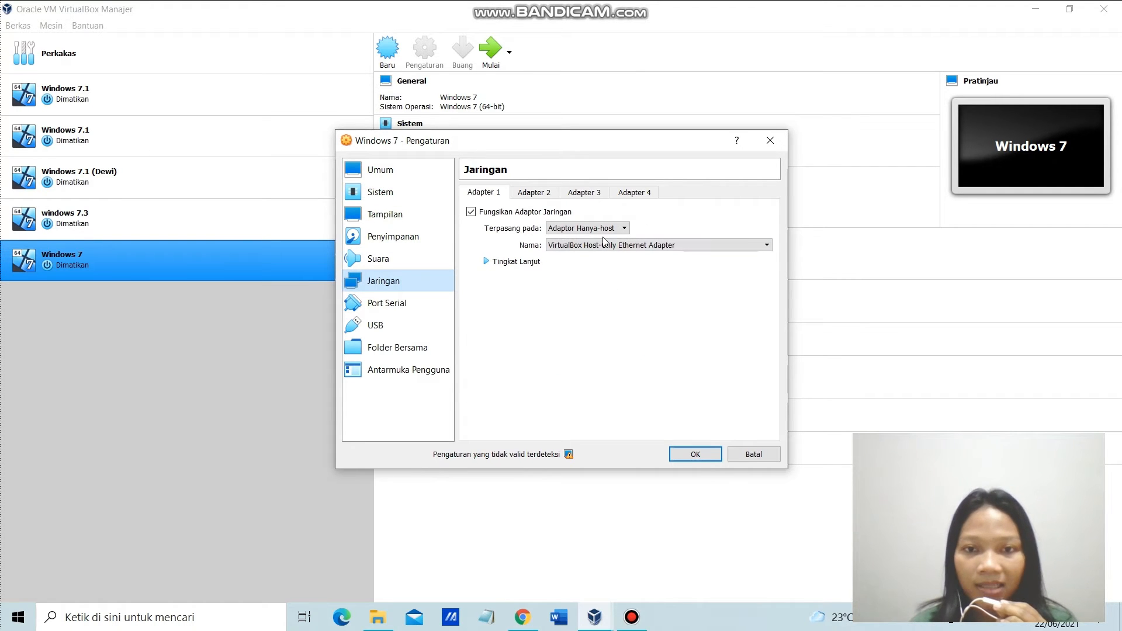
click(582, 228)
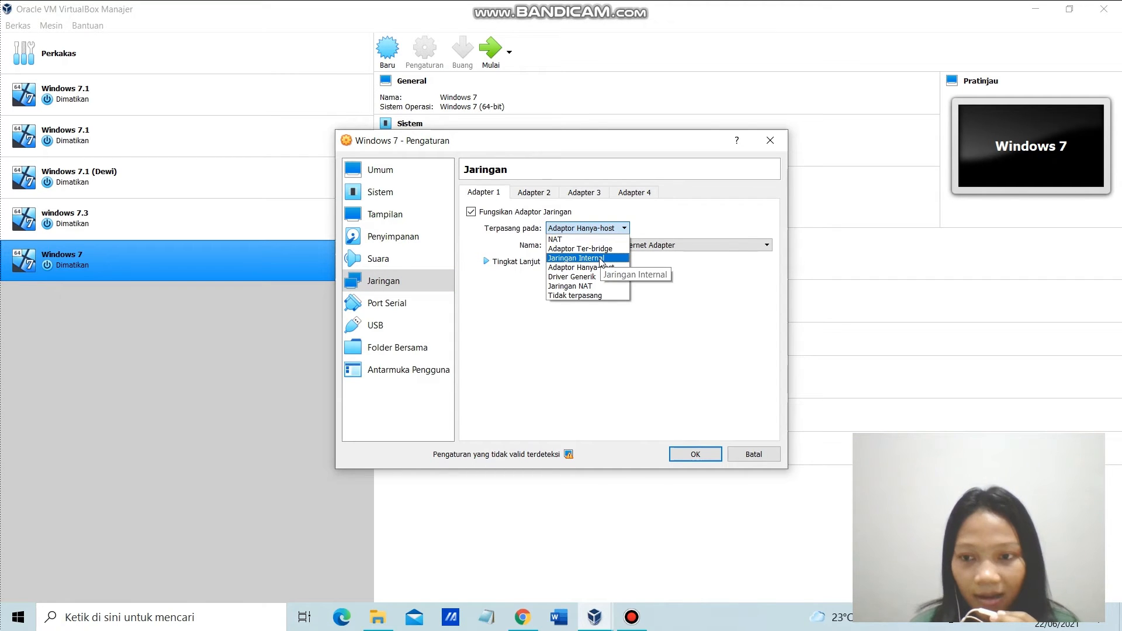
click(601, 261)
click(613, 245)
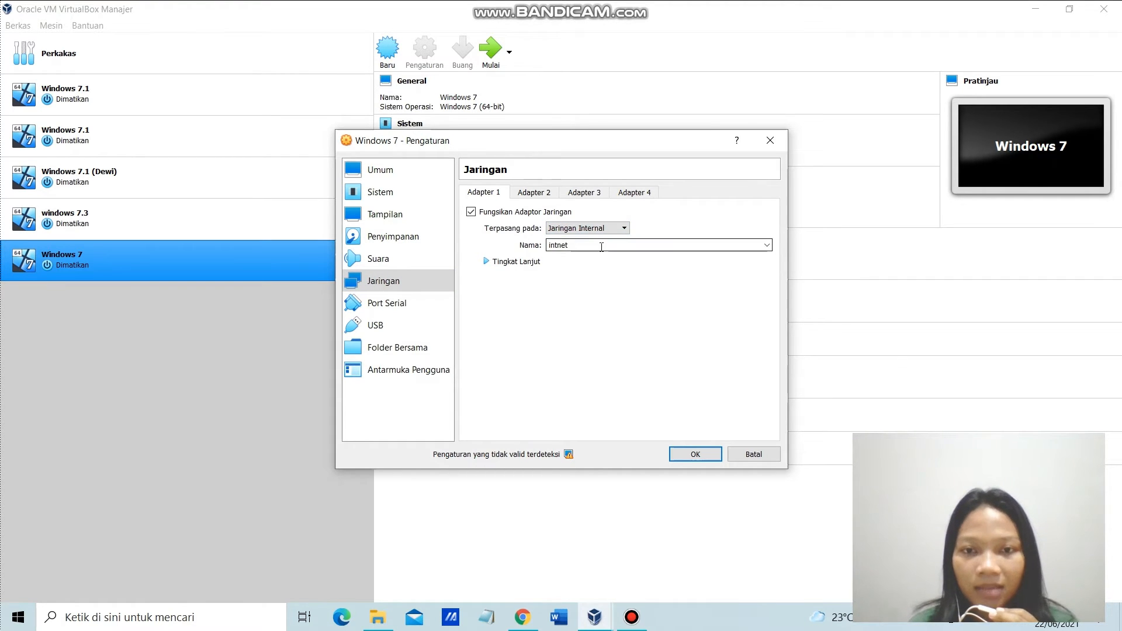
click(531, 266)
scroll(677, 297, down, 2)
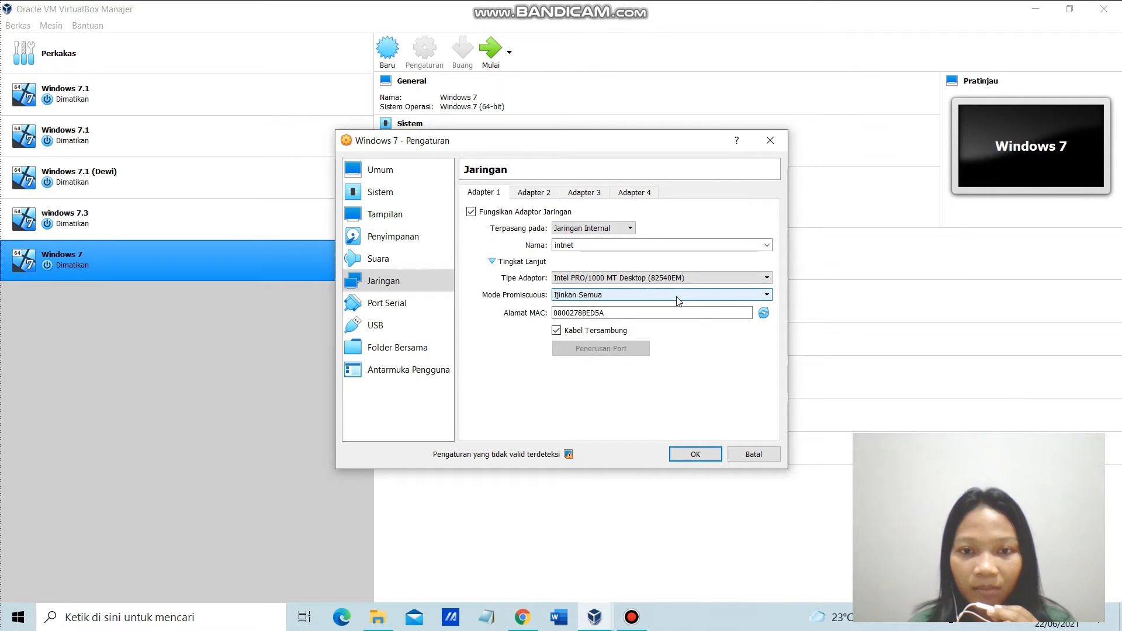
click(627, 296)
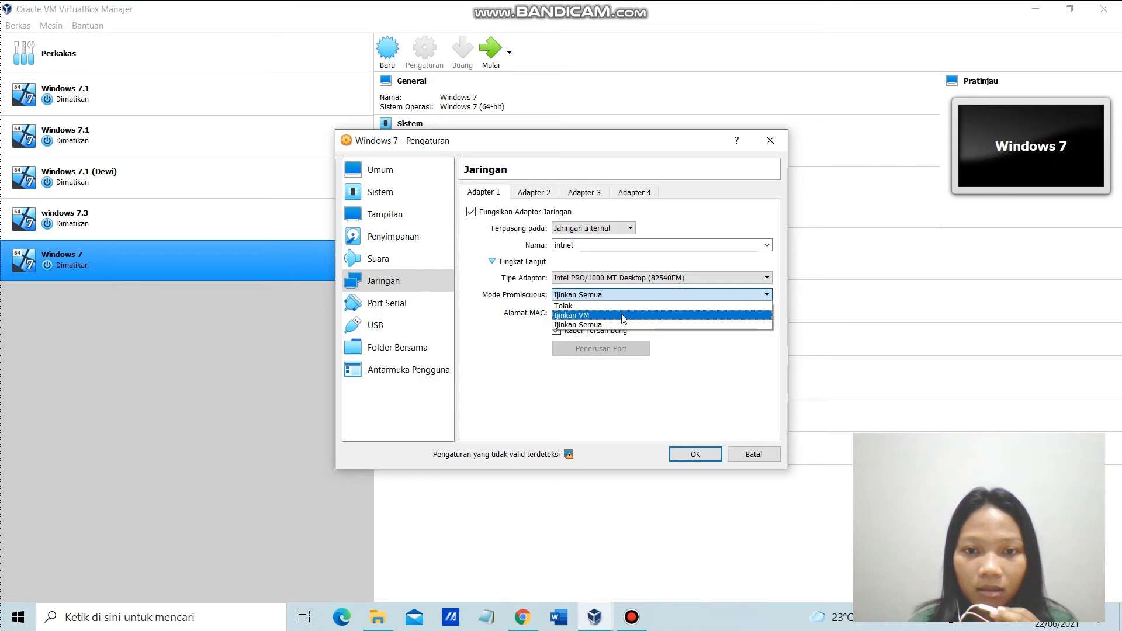
click(624, 325)
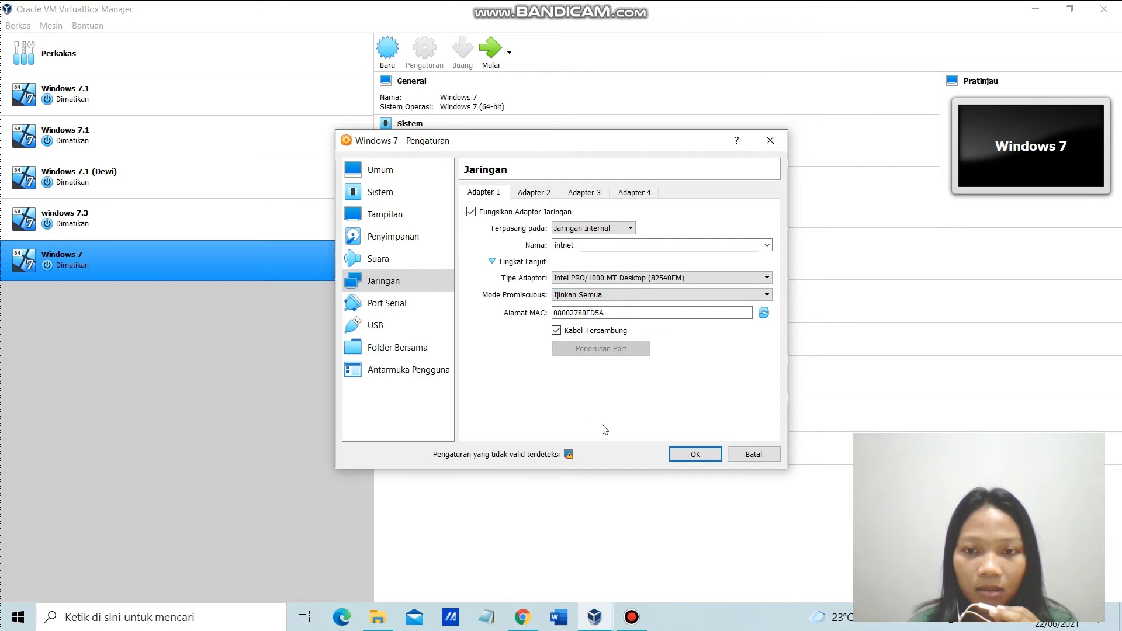
mouse_move(586, 5)
click(626, 9)
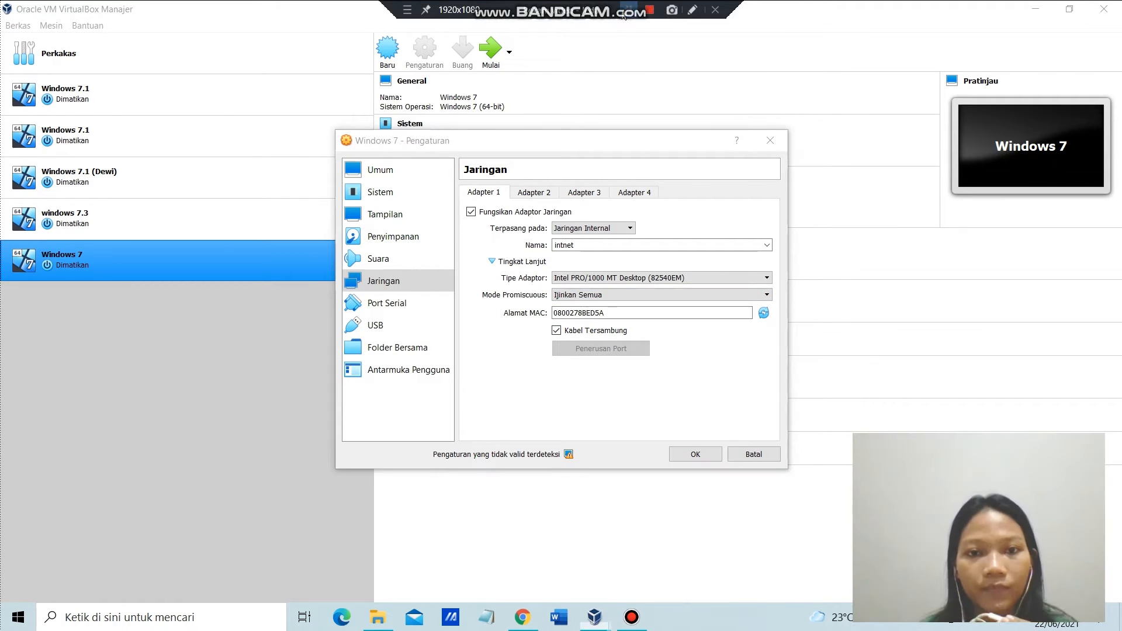
Set the Windows 7 machine's base memory to 1024 MB and save its settings
click(416, 234)
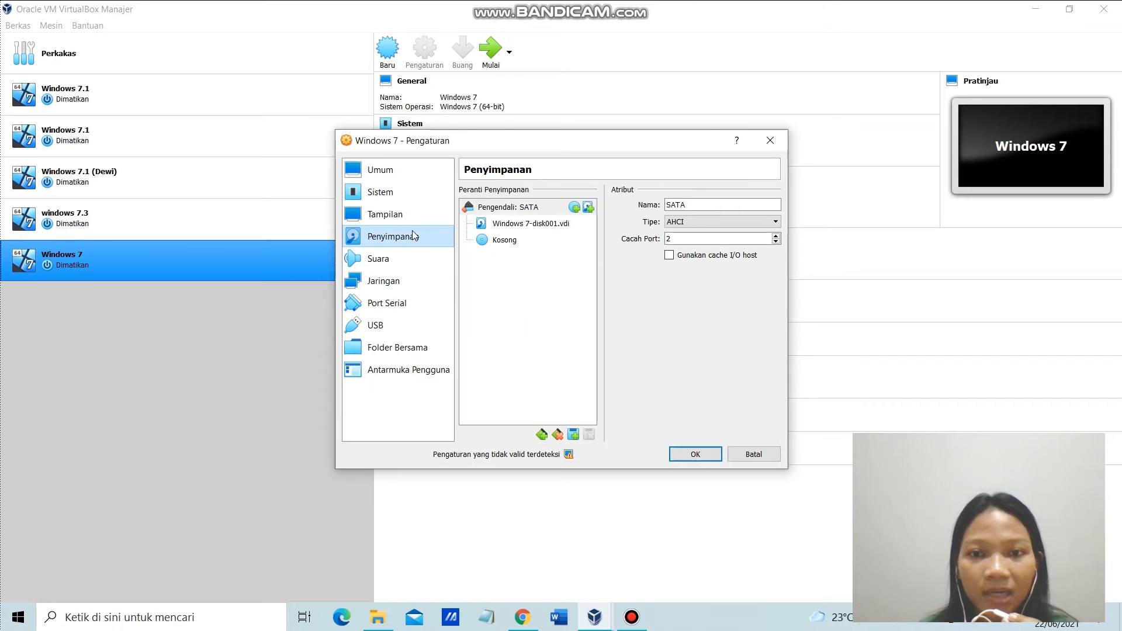
click(394, 218)
click(385, 191)
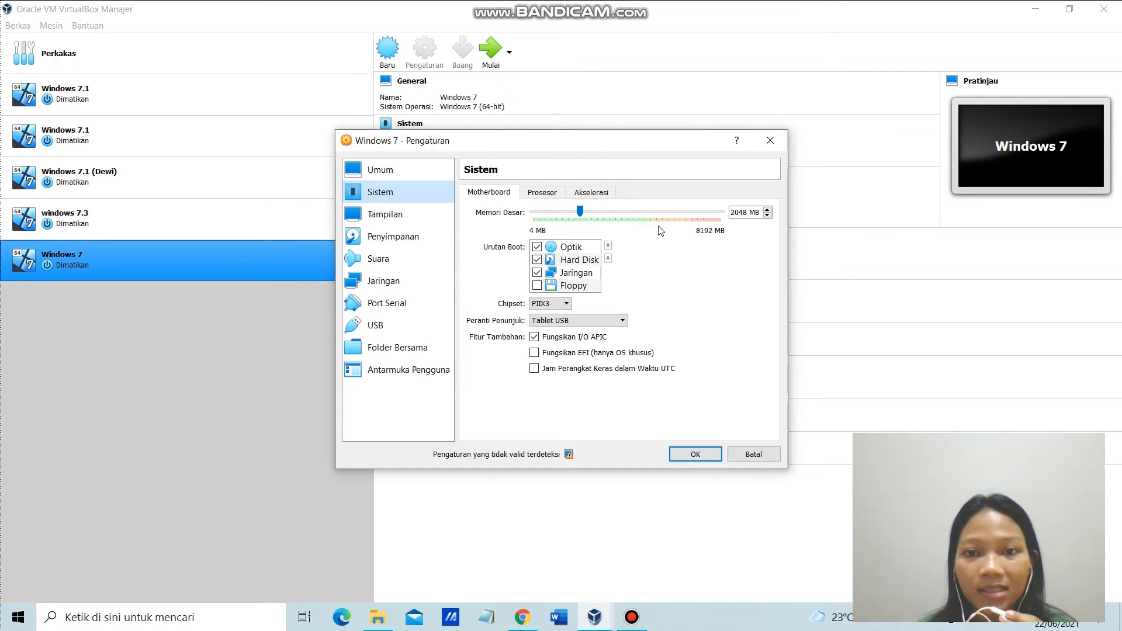
mouse_move(582, 210)
mouse_down()
mouse_move(592, 207)
mouse_move(550, 214)
mouse_move(568, 210)
mouse_up()
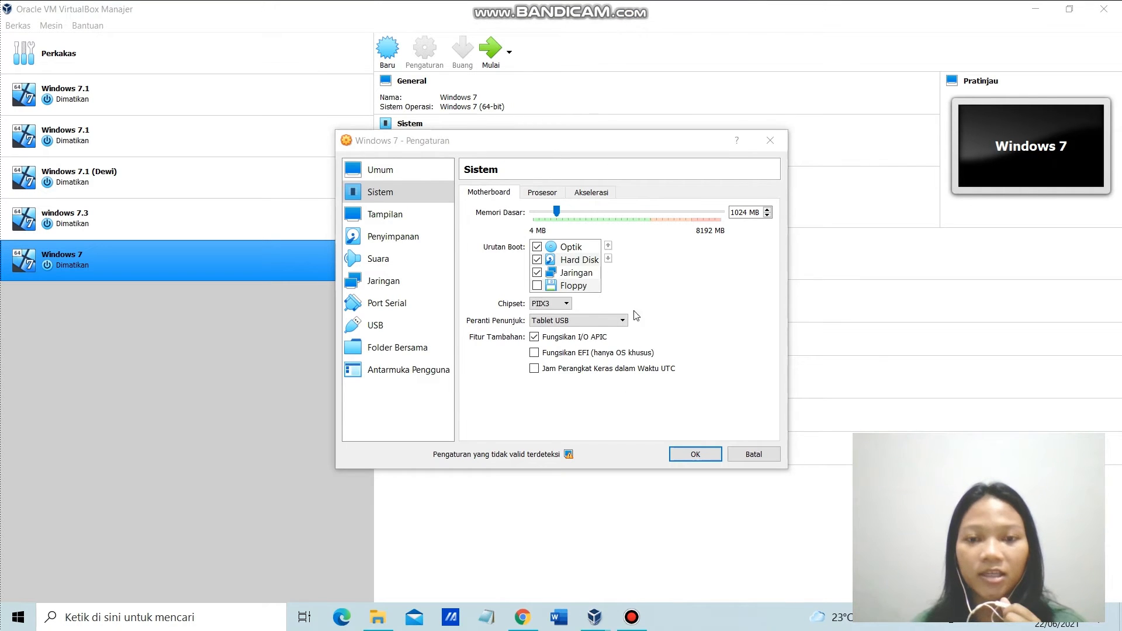
click(568, 454)
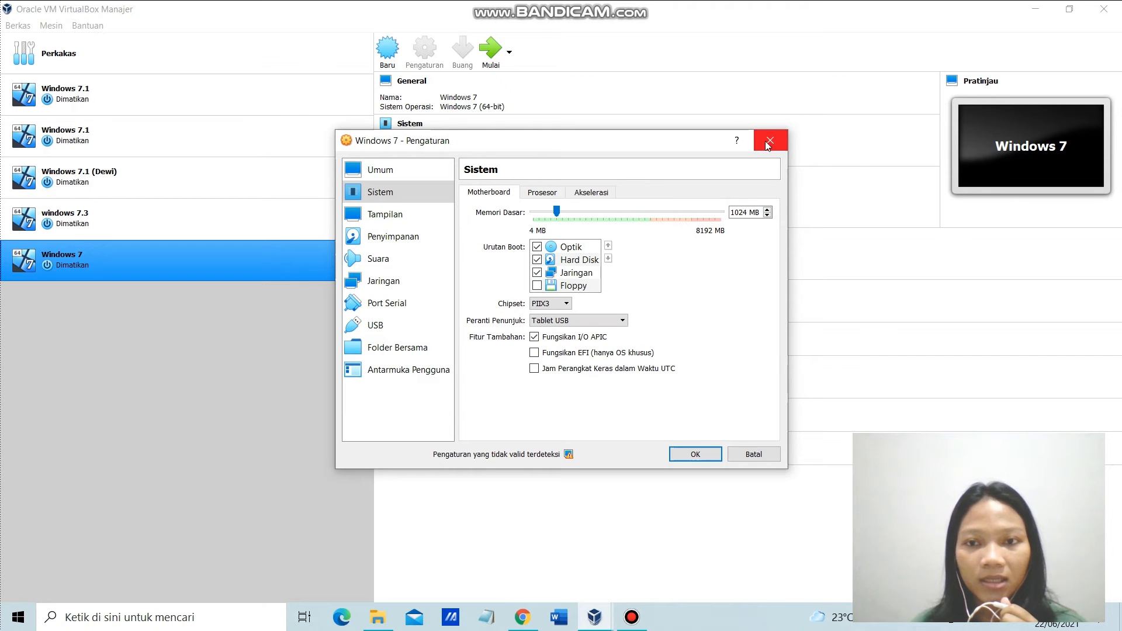
click(707, 452)
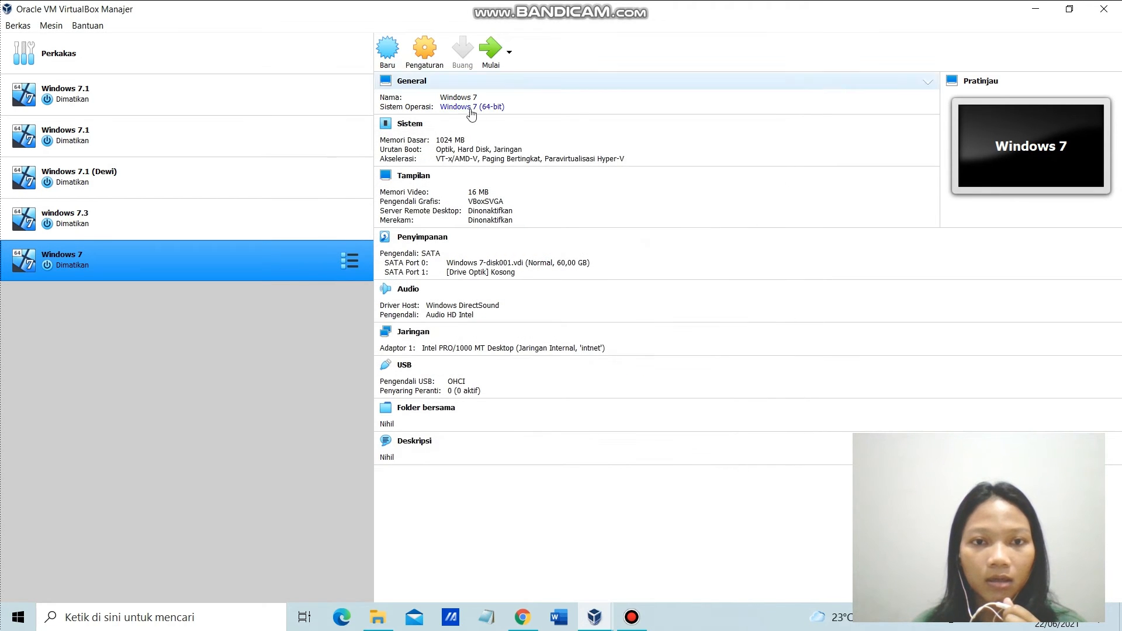
Set the Windows 7 machine's video memory to 32 MB
click(474, 193)
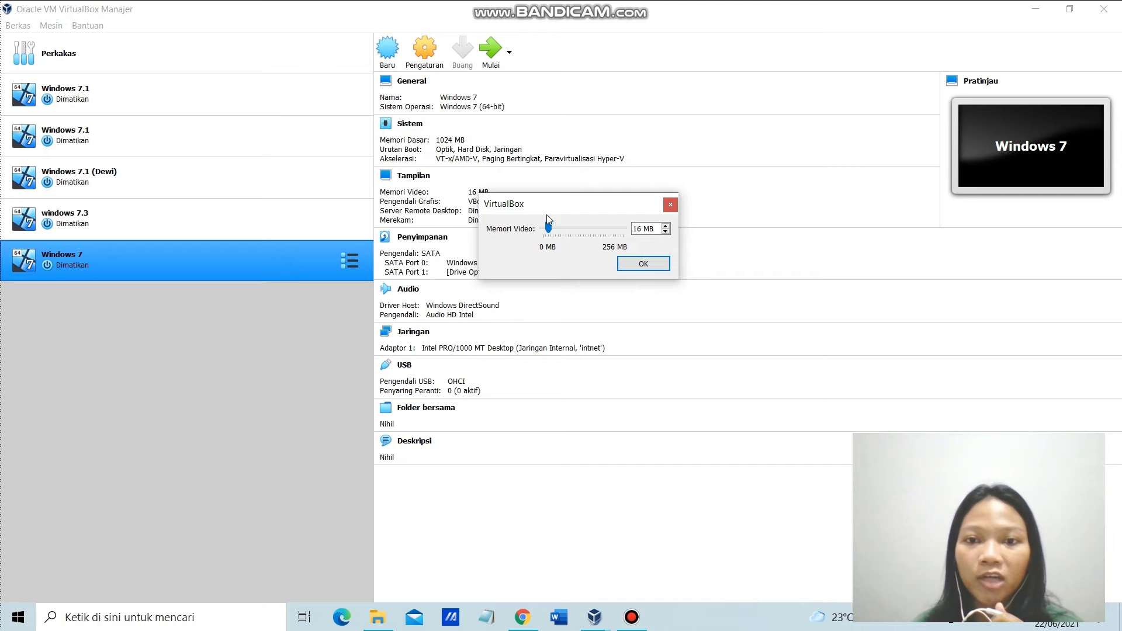
click(555, 226)
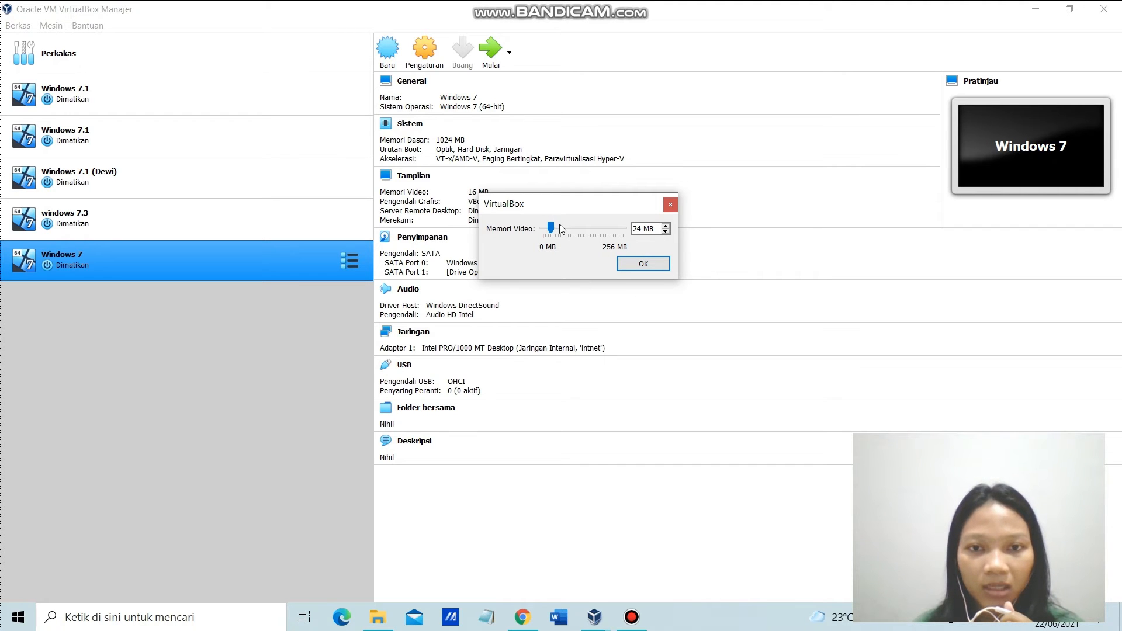
click(561, 229)
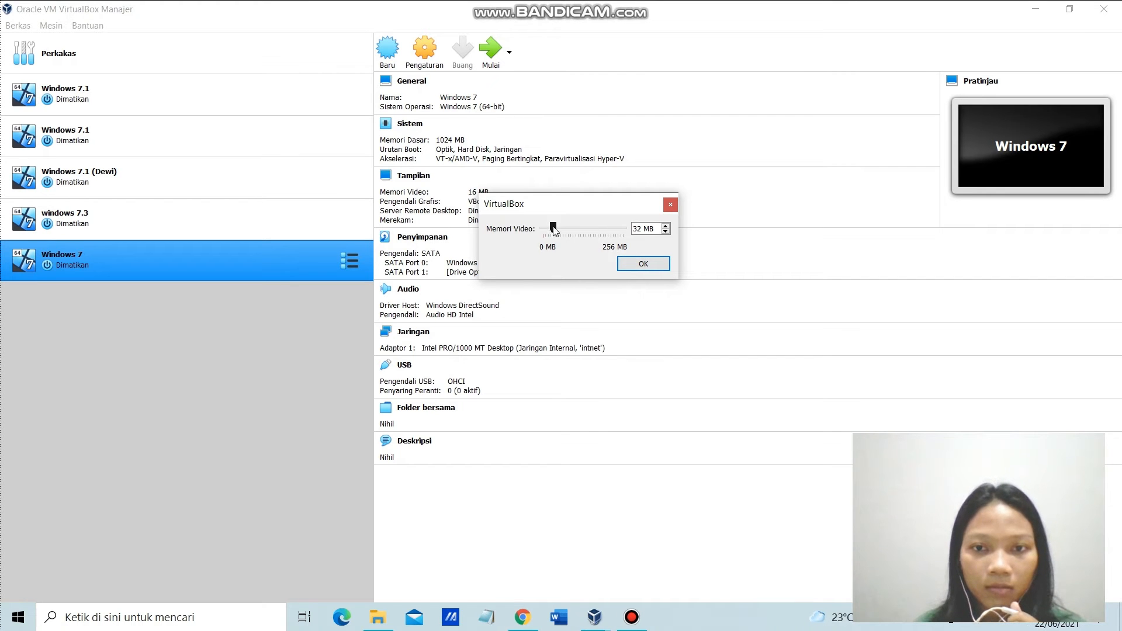
drag(558, 221, 557, 220)
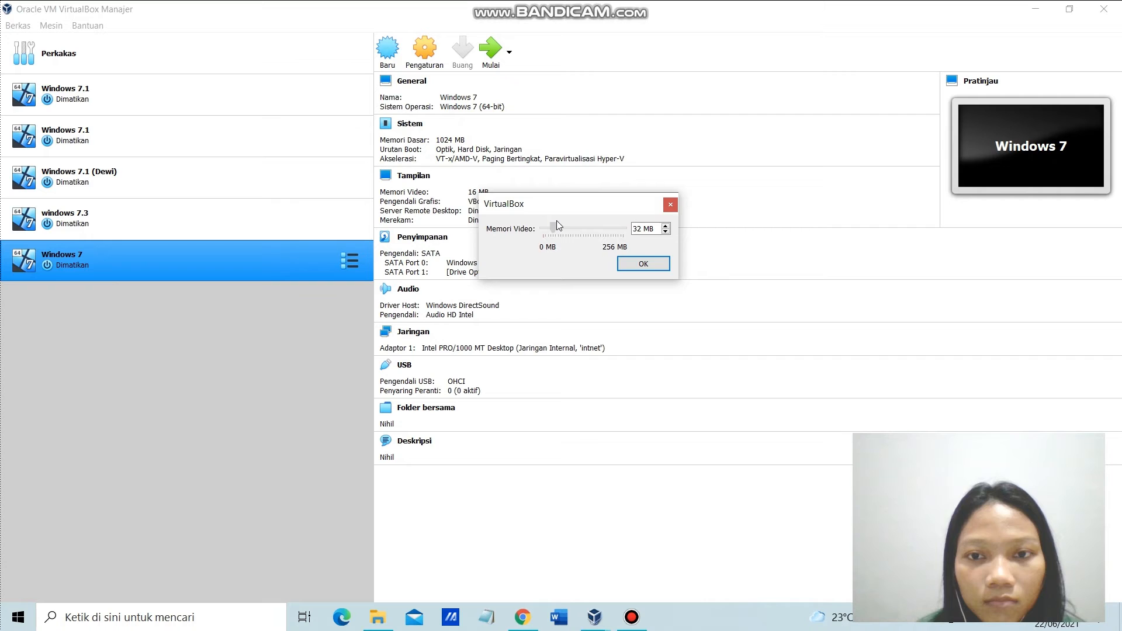
click(644, 264)
click(430, 61)
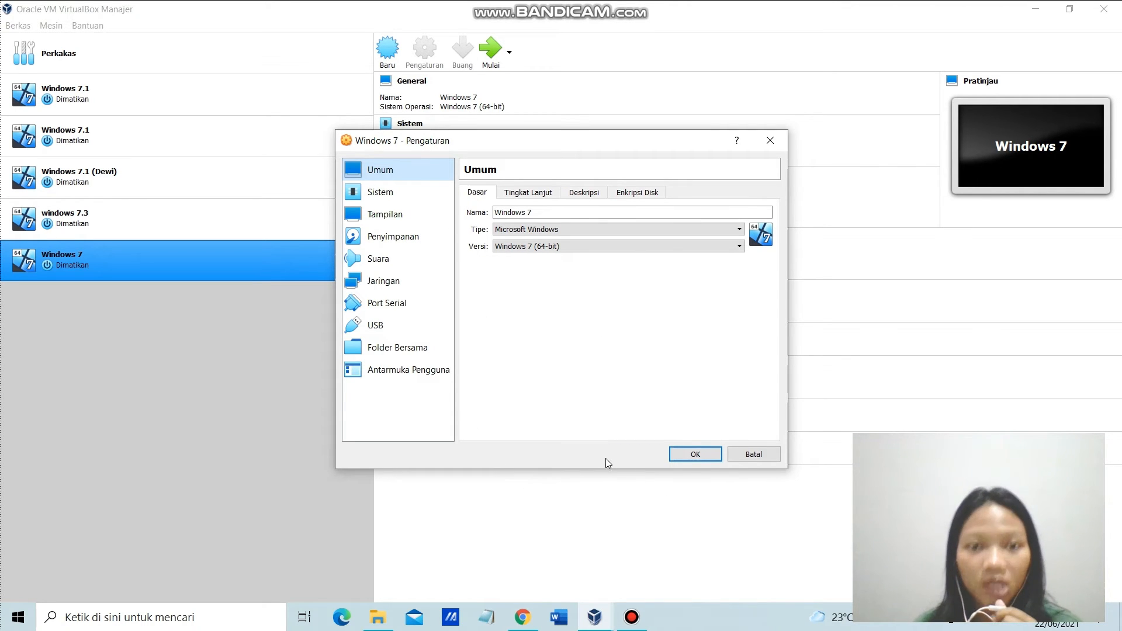
click(695, 454)
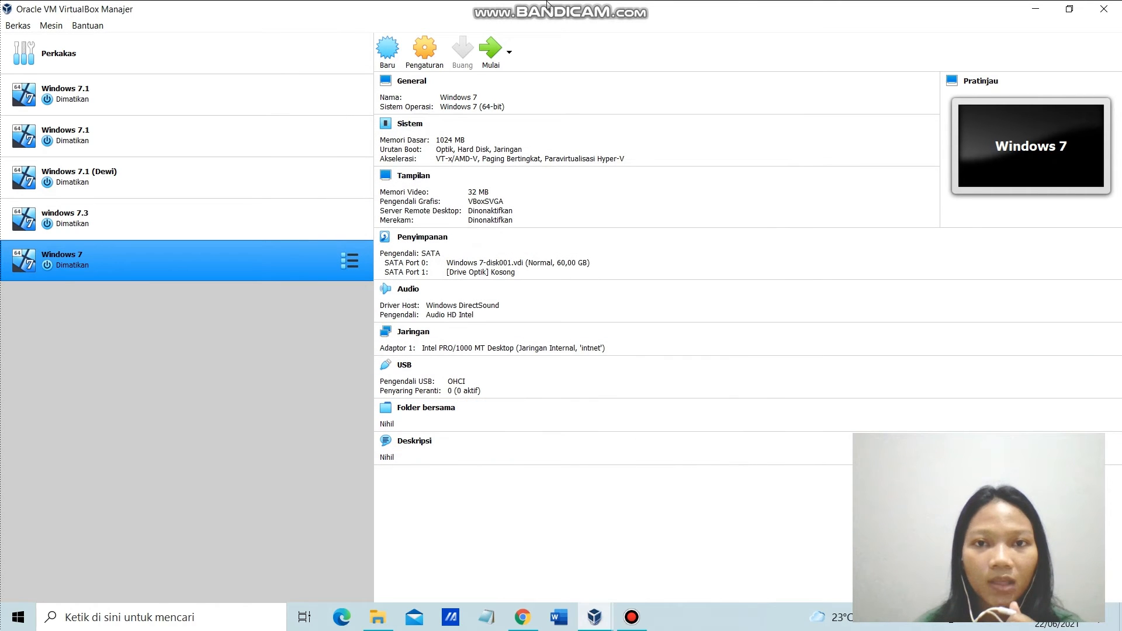
click(631, 10)
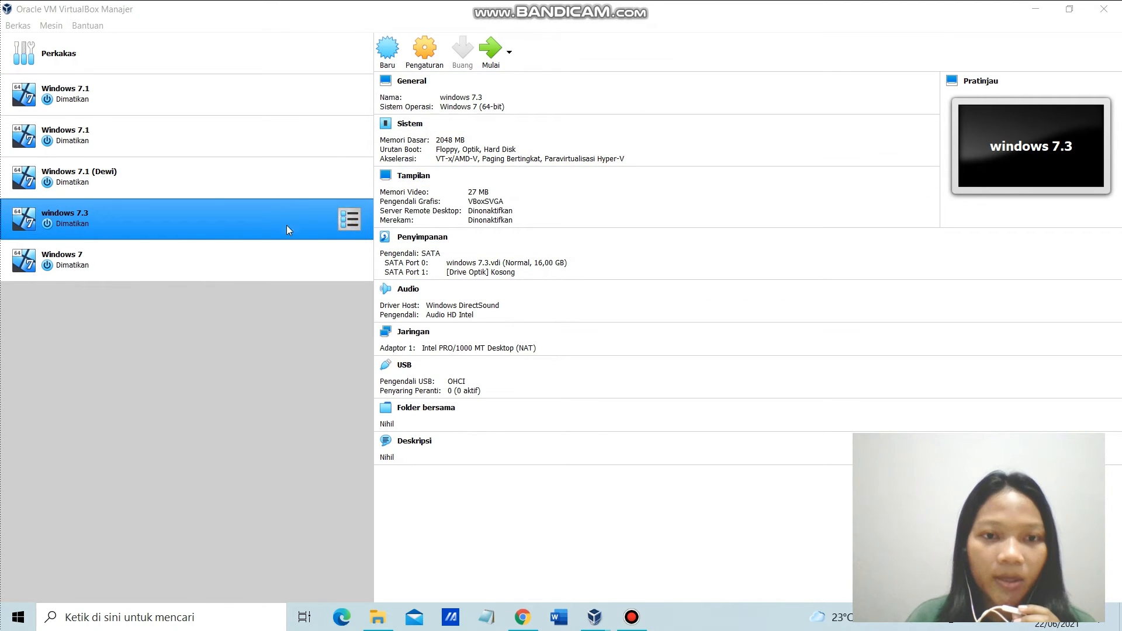
Create a full clone of the windows 7.3 machine named "windows 7.3 com 2"
right_click(185, 222)
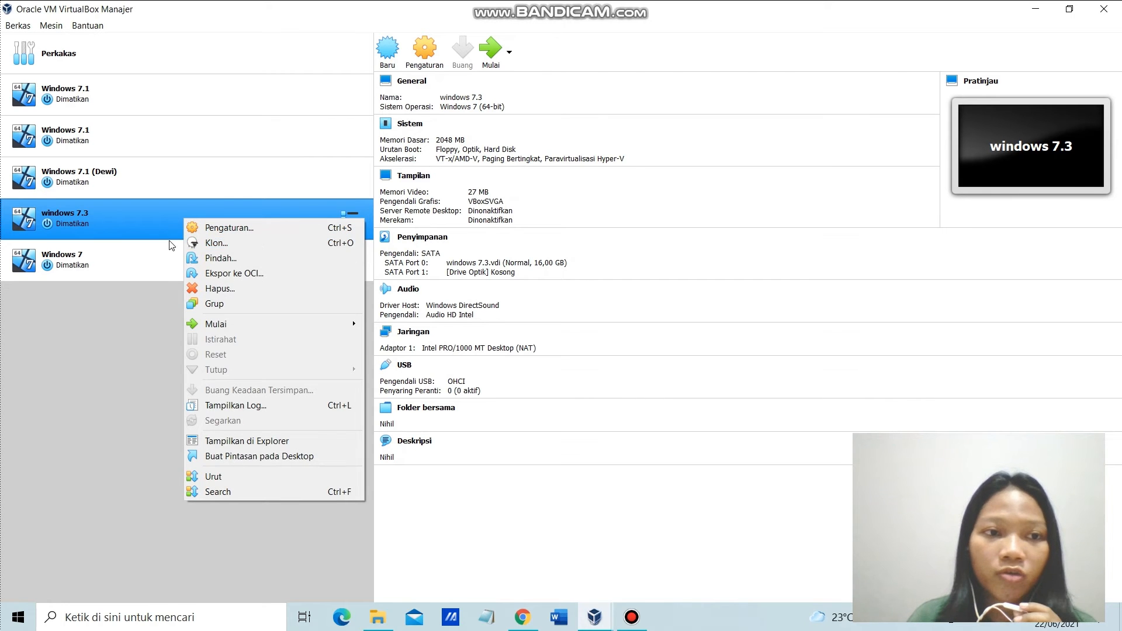
click(207, 243)
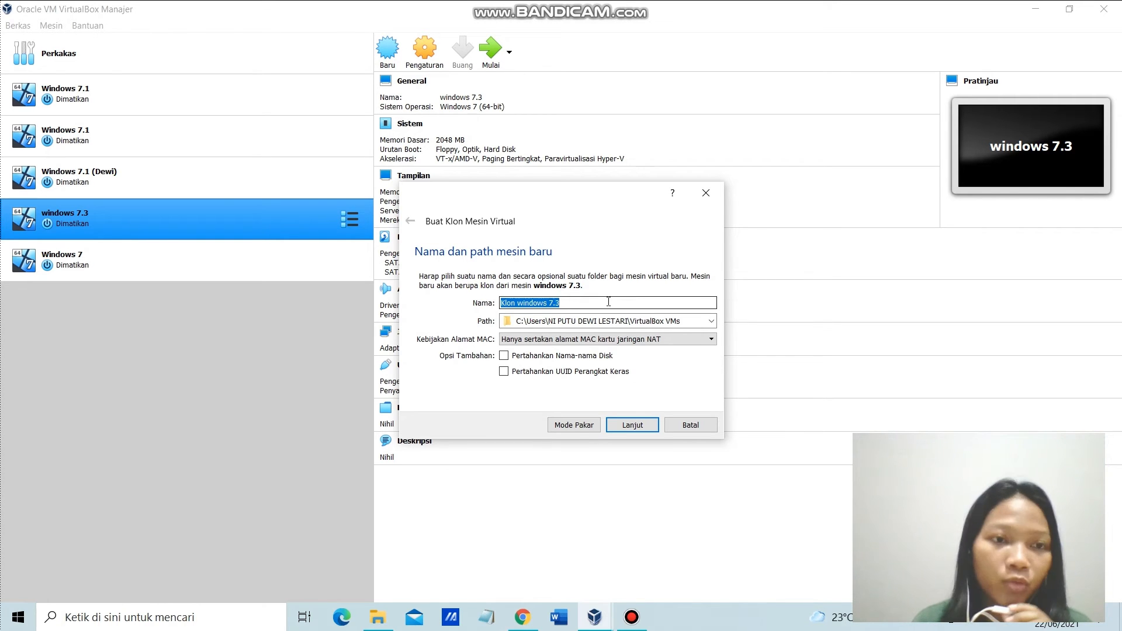
click(521, 302)
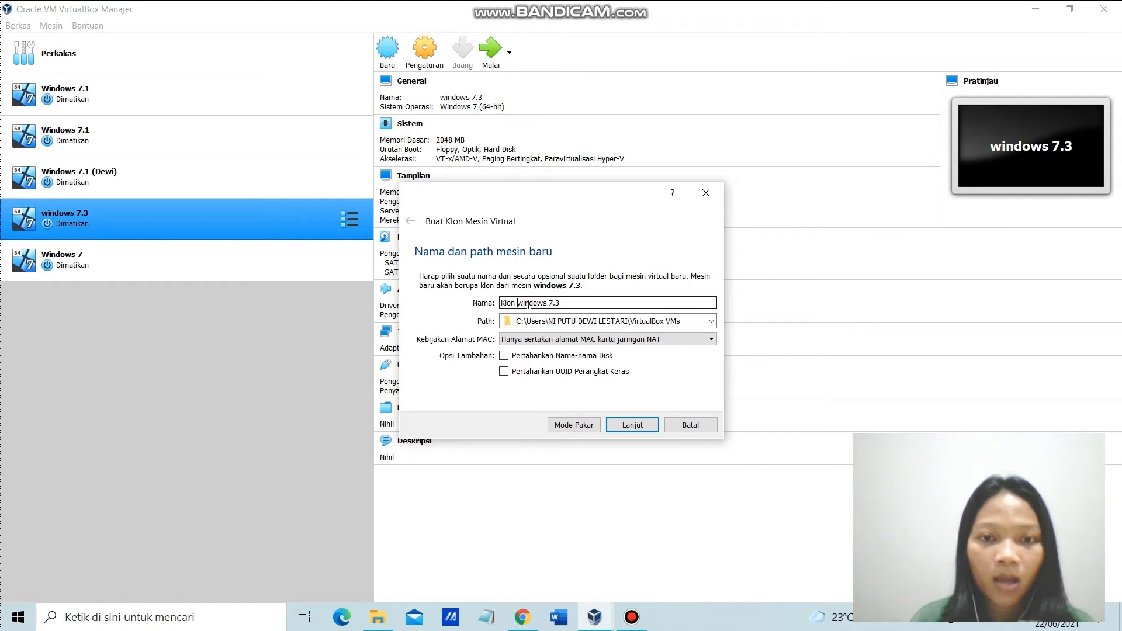
key(BackSpace)
key(BackSpace)
key(BackSpace)
key(BackSpace)
key(BackSpace)
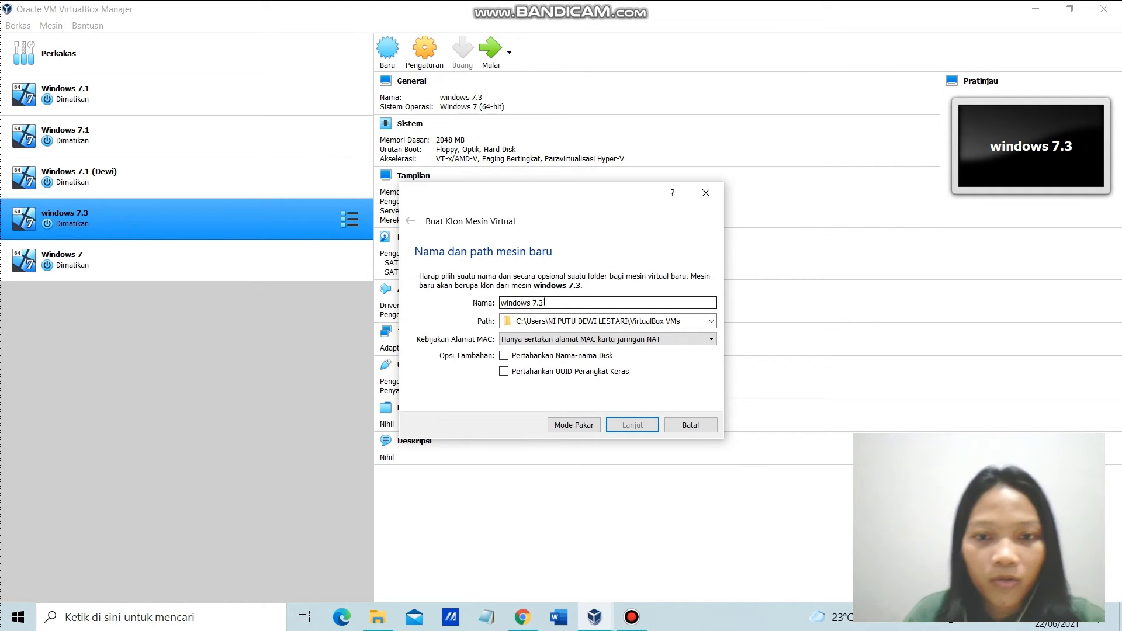
text(ko)
key(BackSpace)
key(BackSpace)
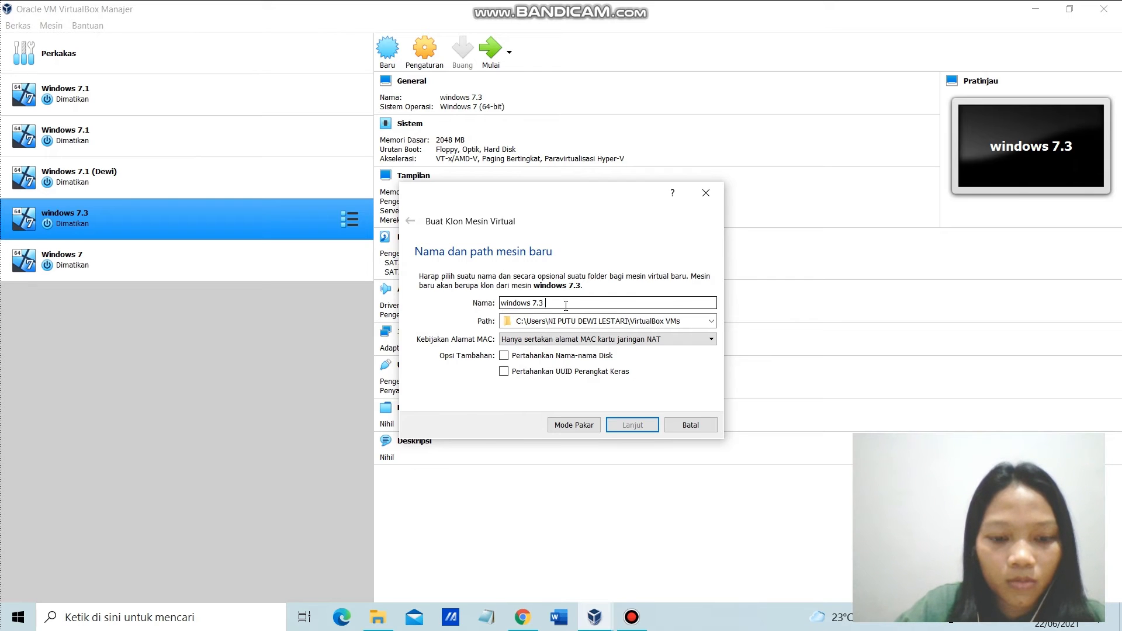
text(com 2)
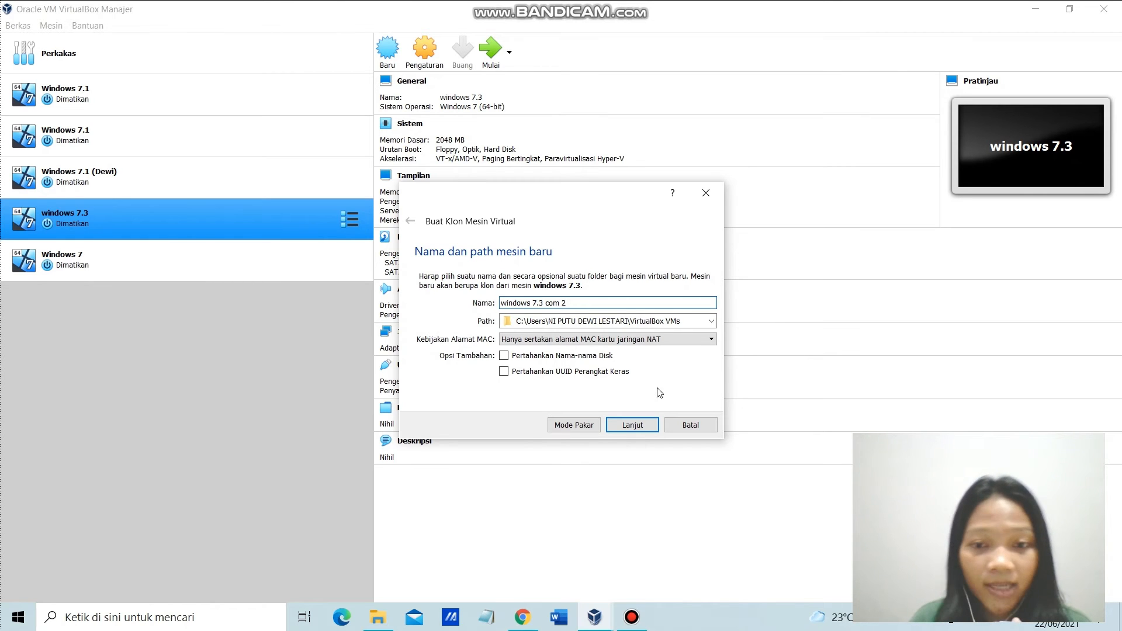
click(643, 427)
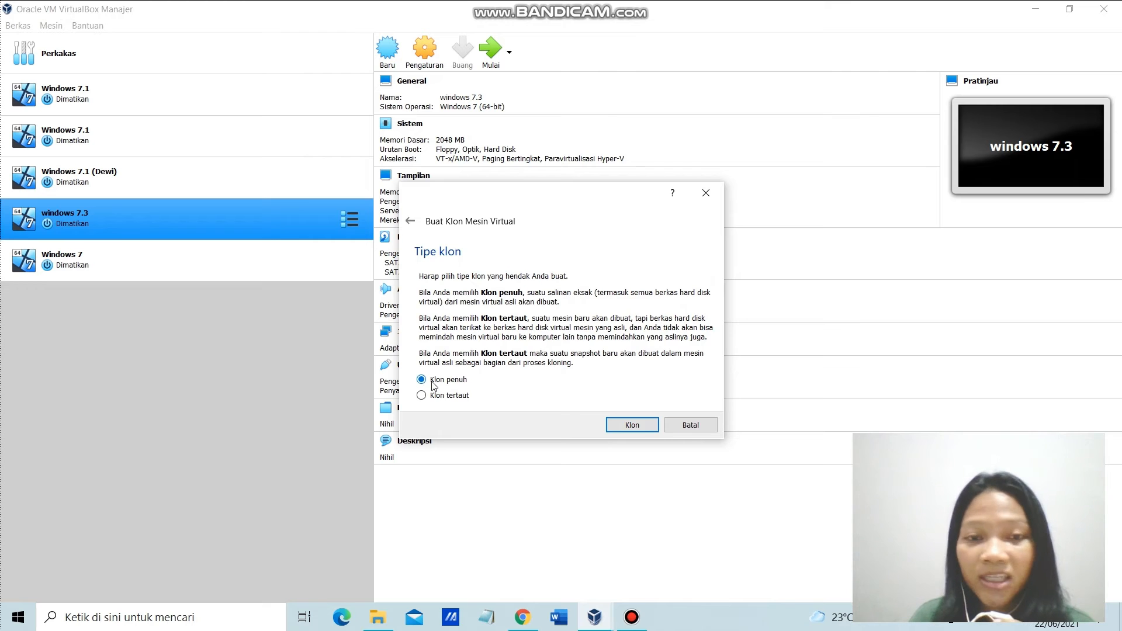
click(632, 425)
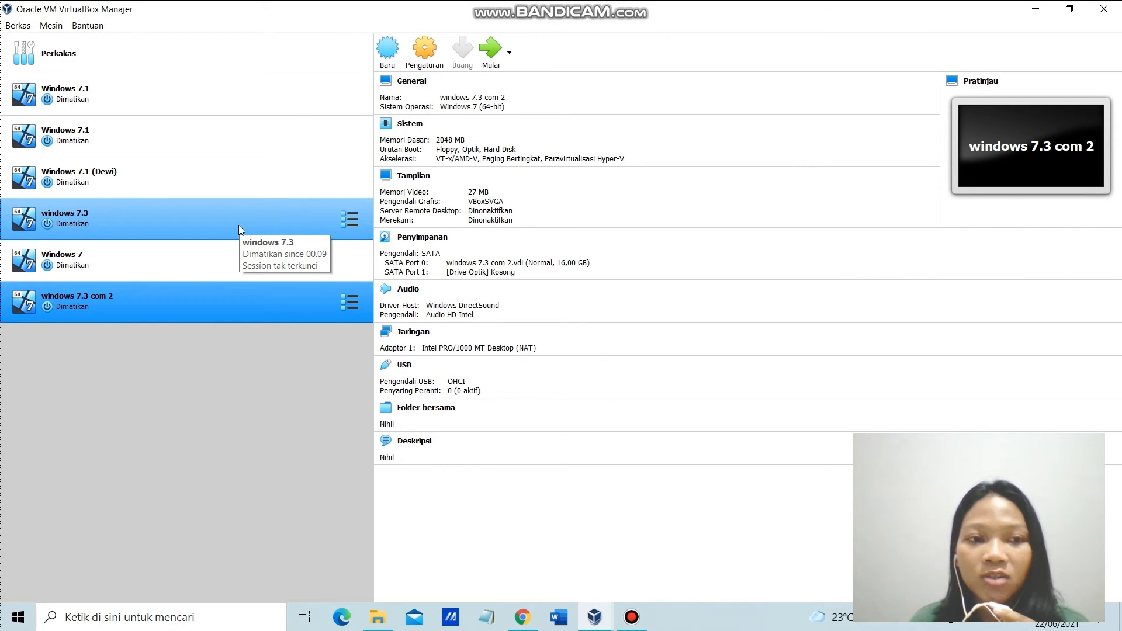
Start the original windows 7.3 machine up to its startup disk selection
click(238, 230)
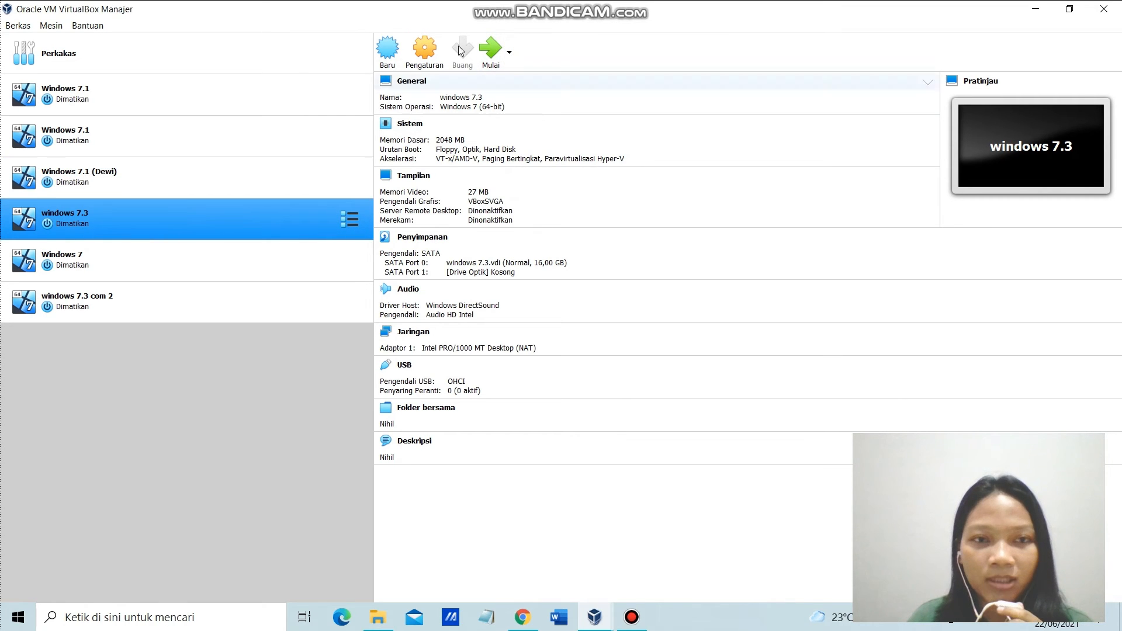
click(490, 59)
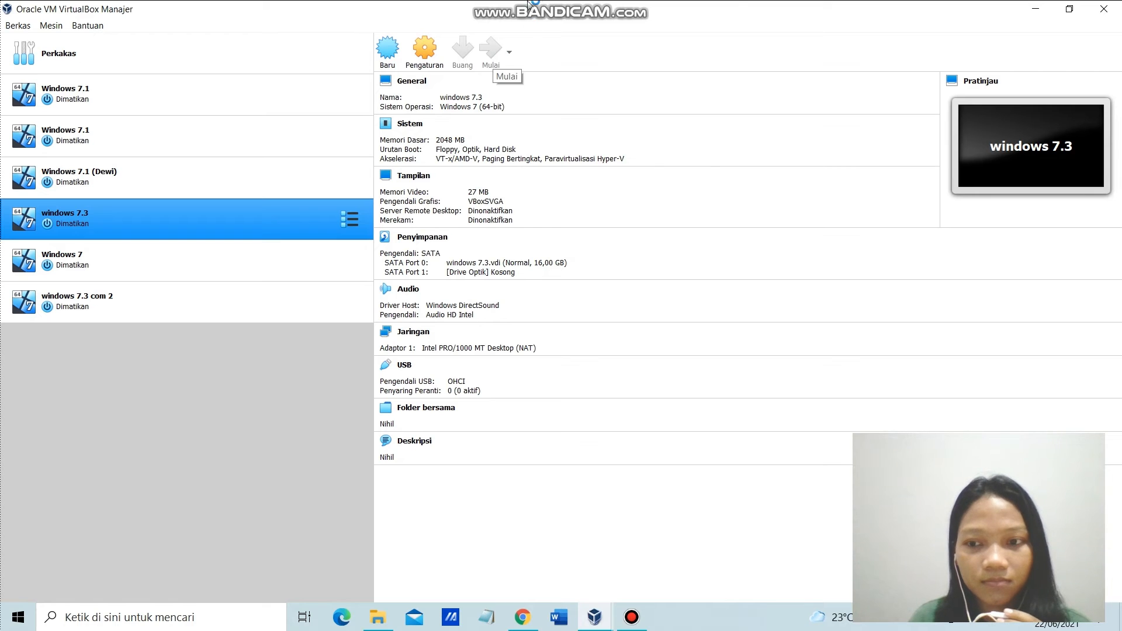
mouse_move(530, 5)
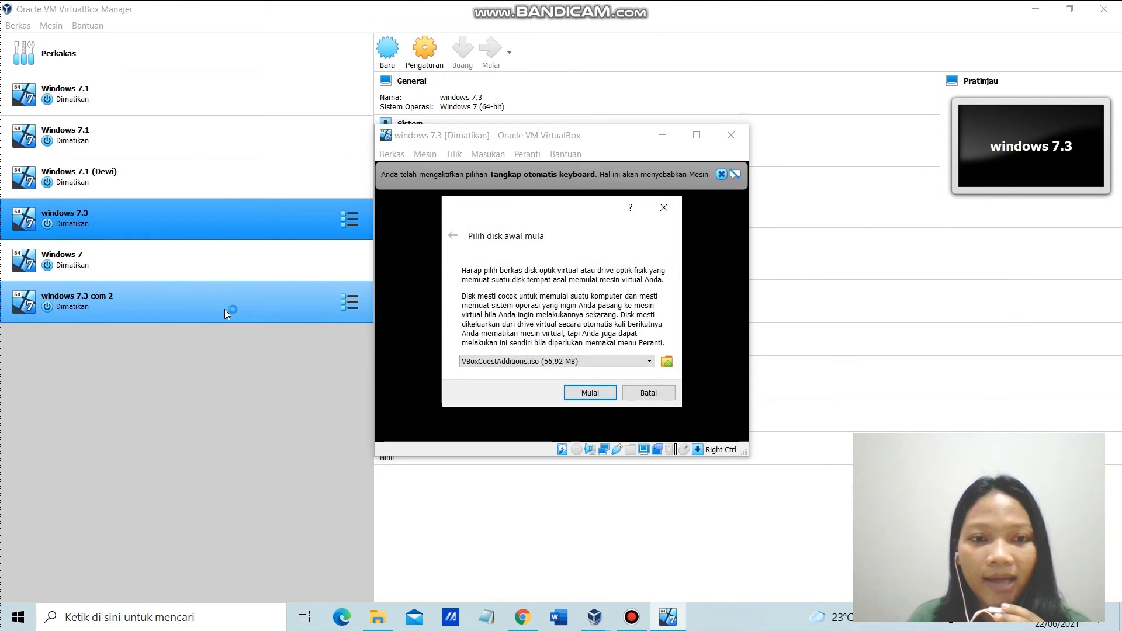
Start the cloned machine "windows 7.3 com 2" and boot it from a selected startup disk
click(225, 310)
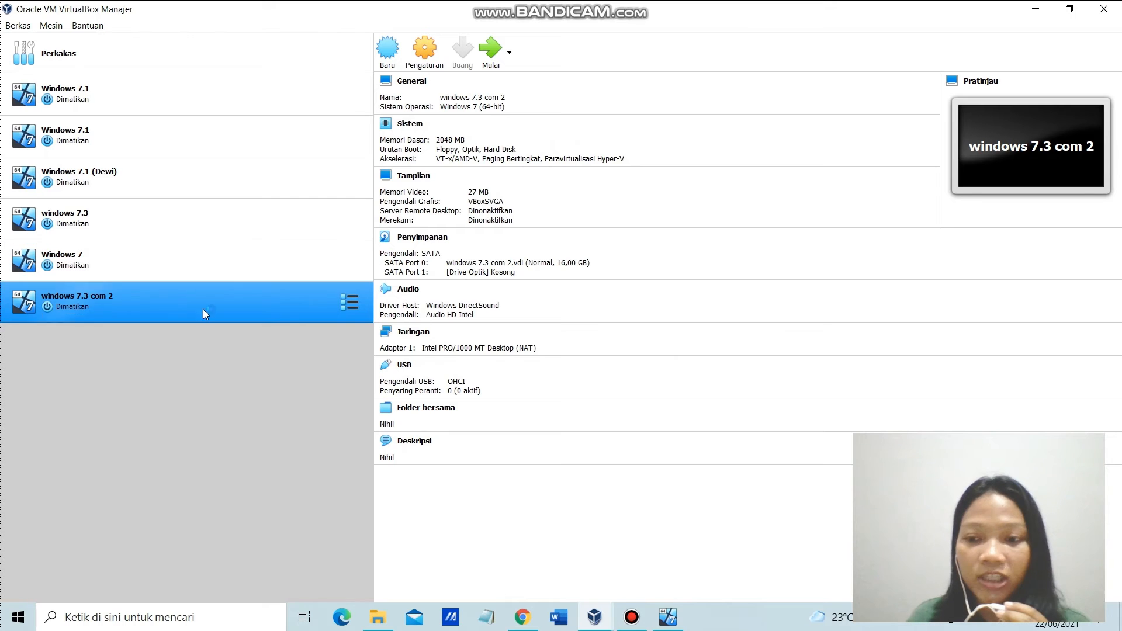
click(490, 49)
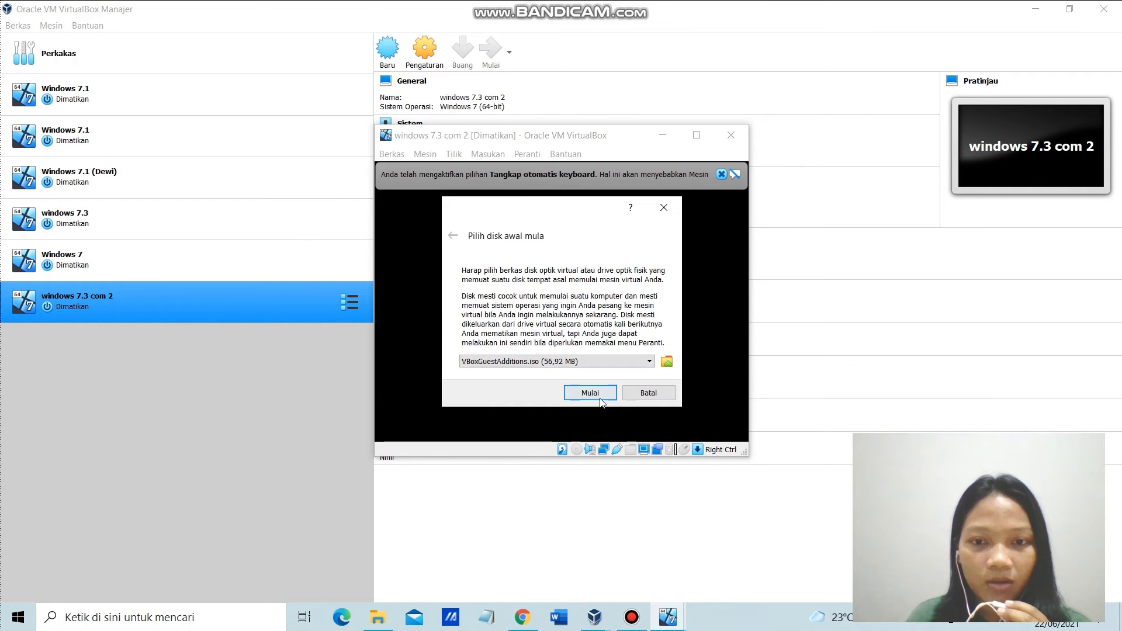
click(644, 362)
click(599, 376)
click(594, 392)
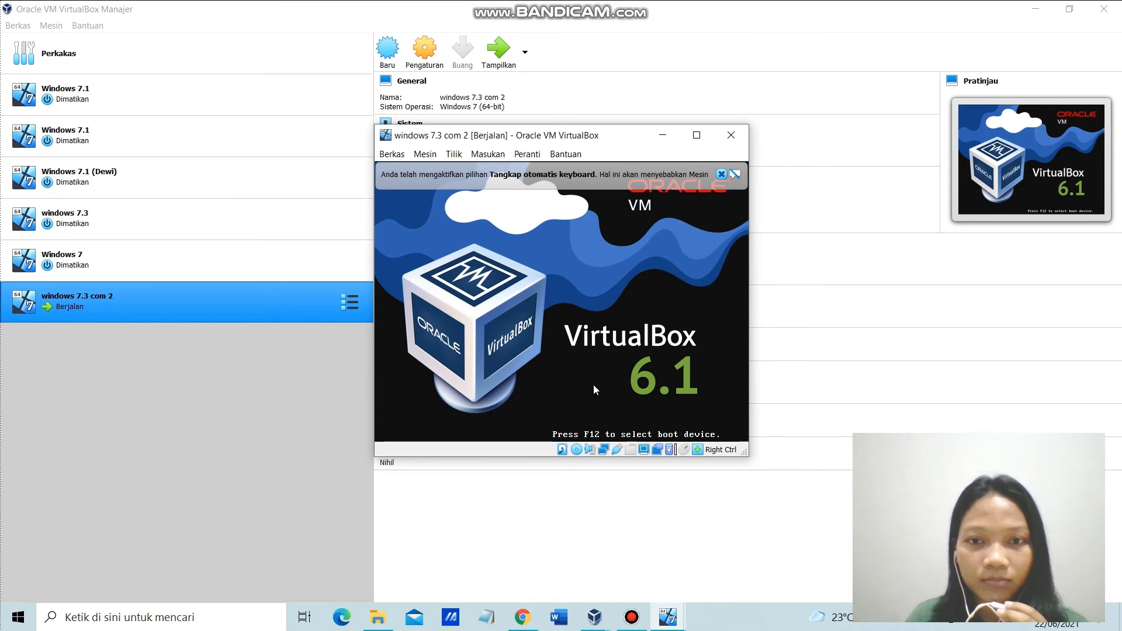
click(106, 530)
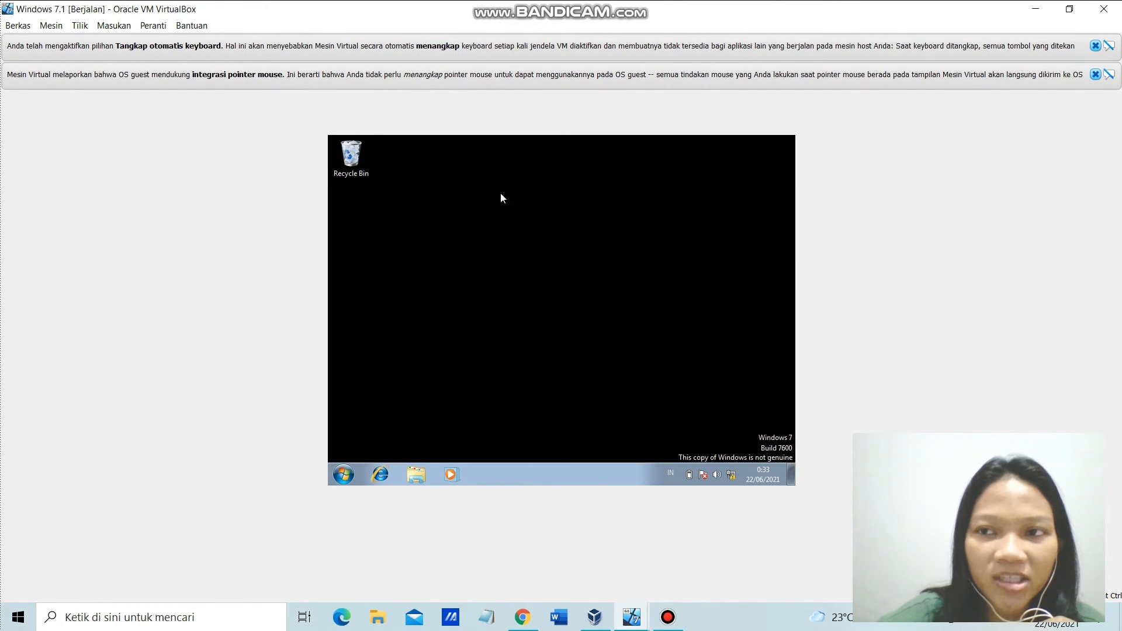
View the desktops of both running Windows 7.1 machines and look at the Start menu of the first one
click(632, 621)
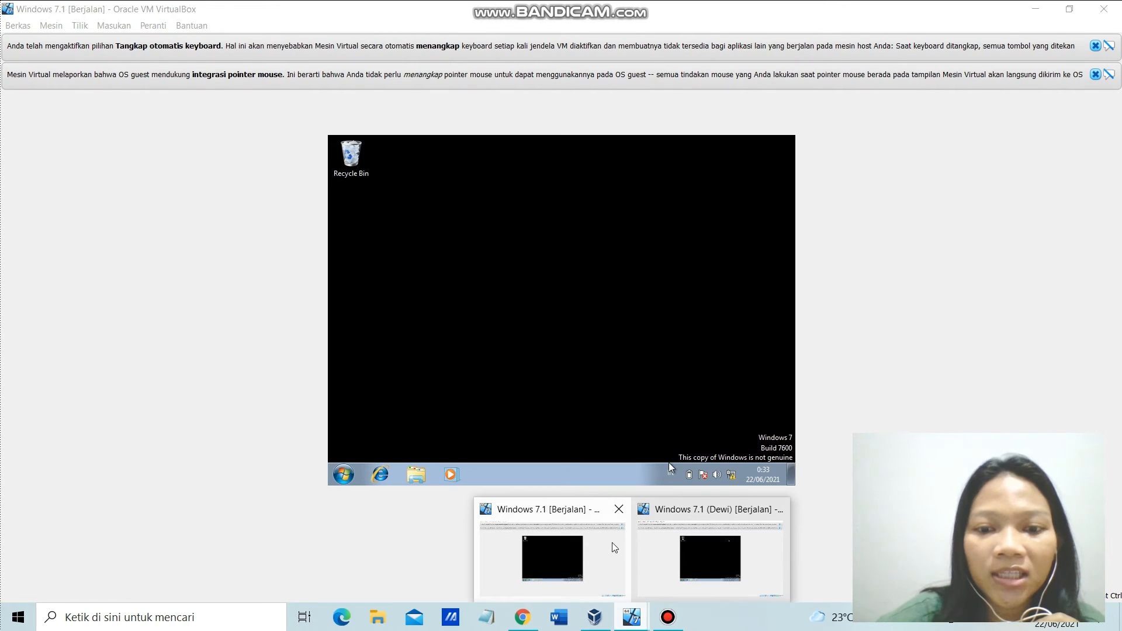
click(701, 550)
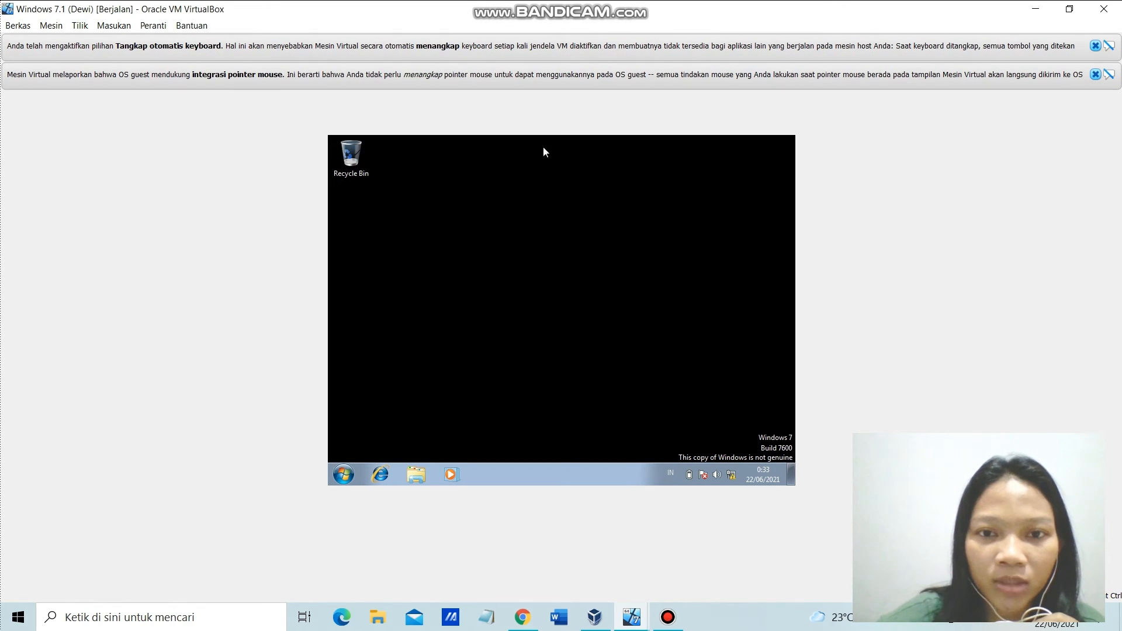
click(631, 618)
click(595, 553)
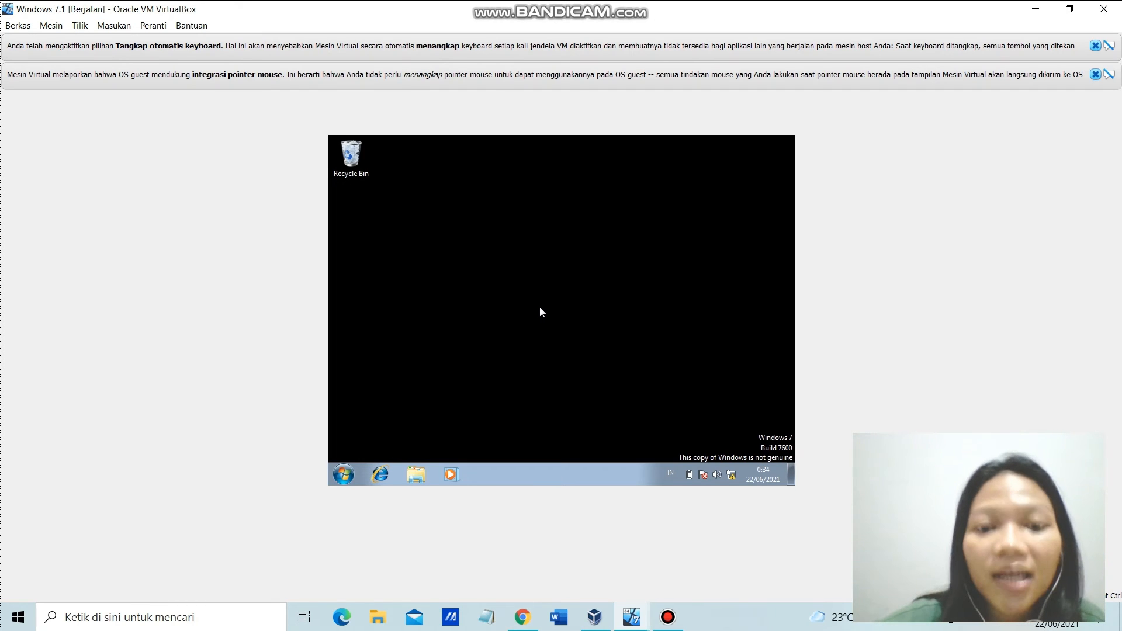
click(344, 474)
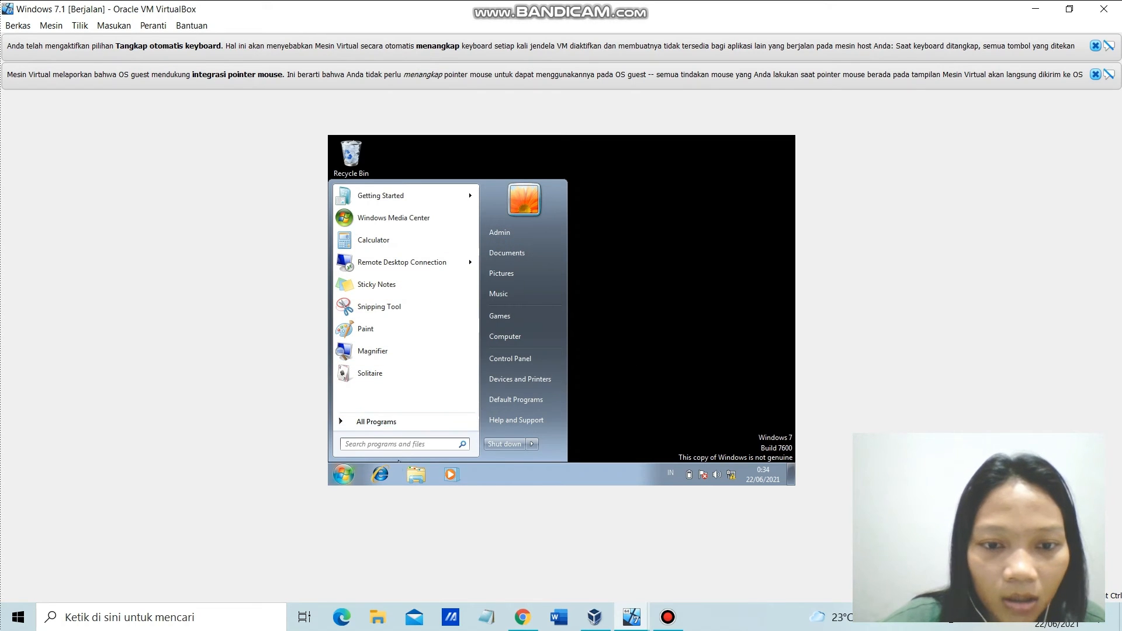
click(634, 362)
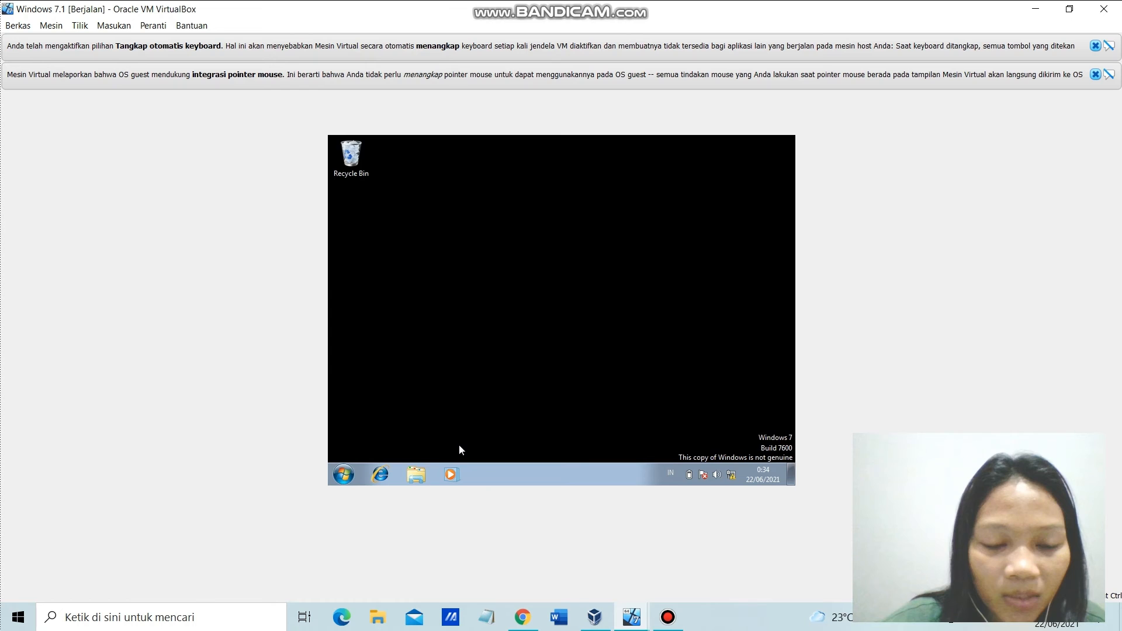
Open the Internet Protocol Version 4 (TCP/IPv4) properties of the Local Area Connection in the original Windows 7.1 machine
click(421, 475)
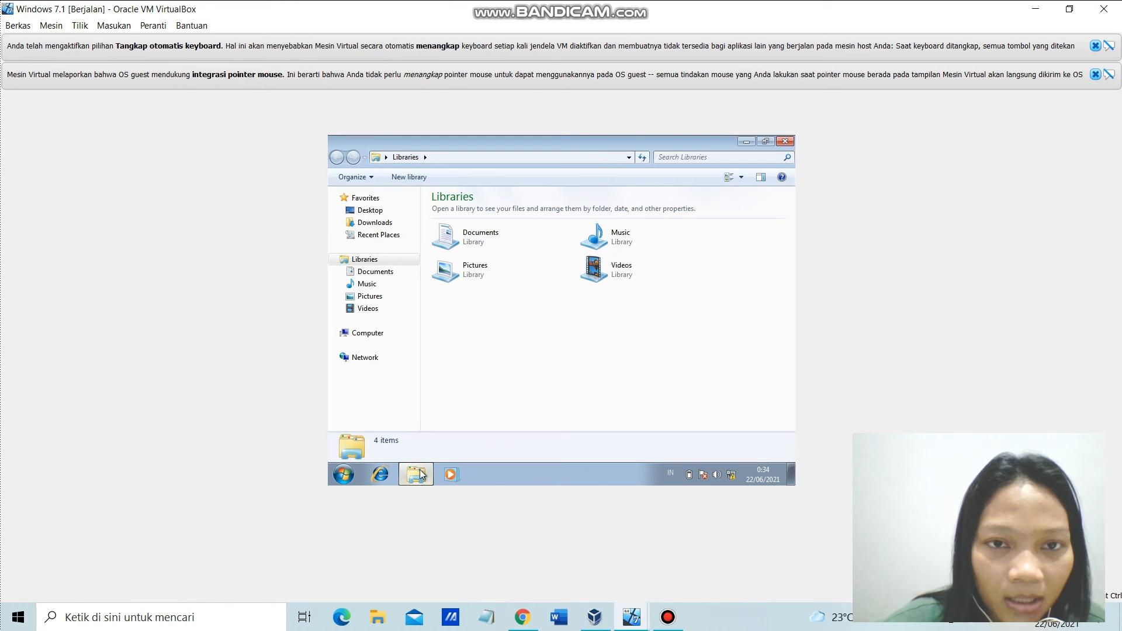
right_click(374, 363)
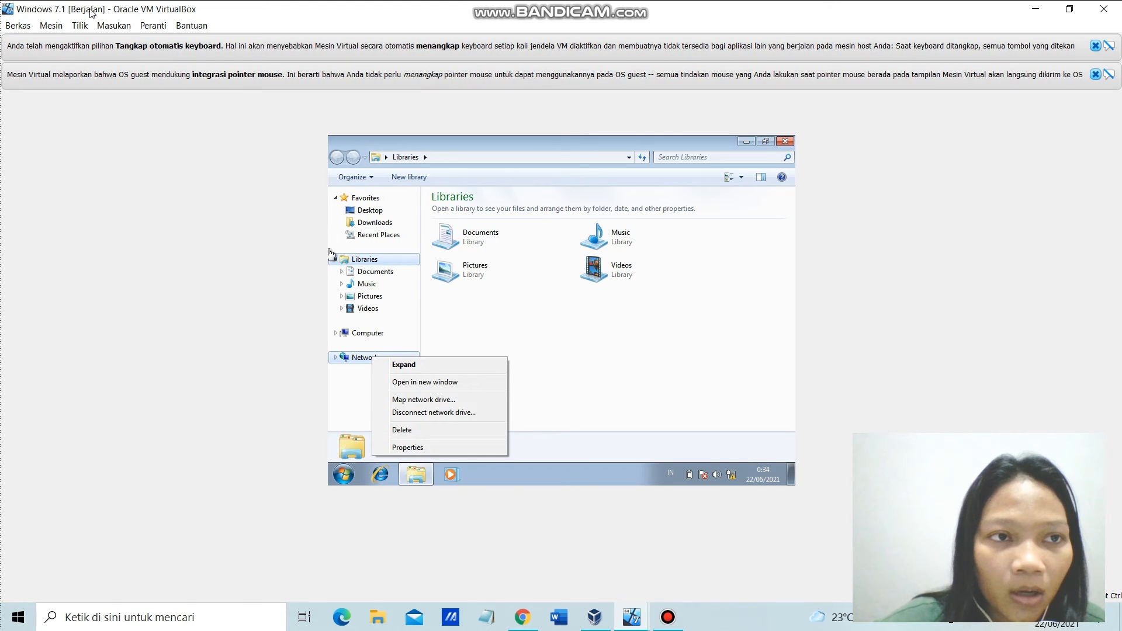
click(443, 448)
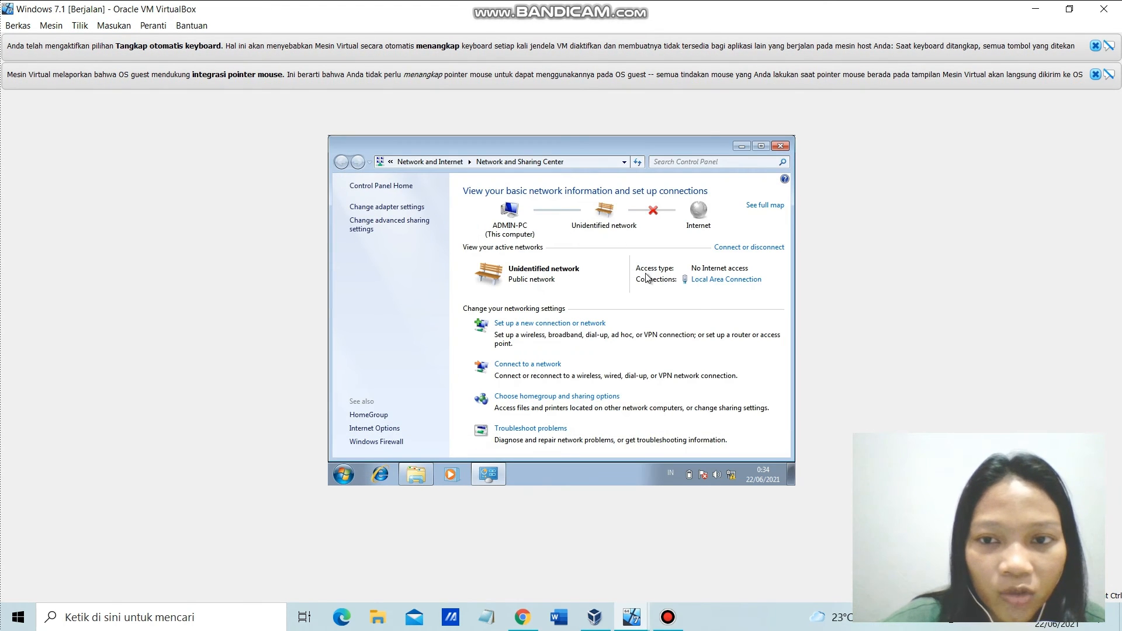
click(732, 280)
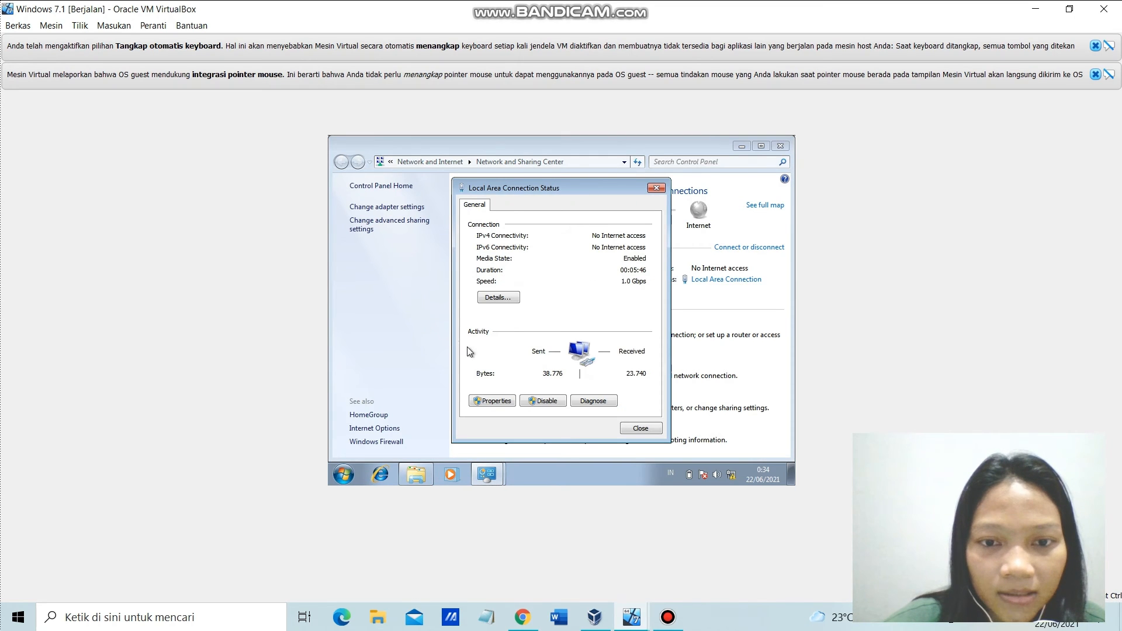
click(496, 399)
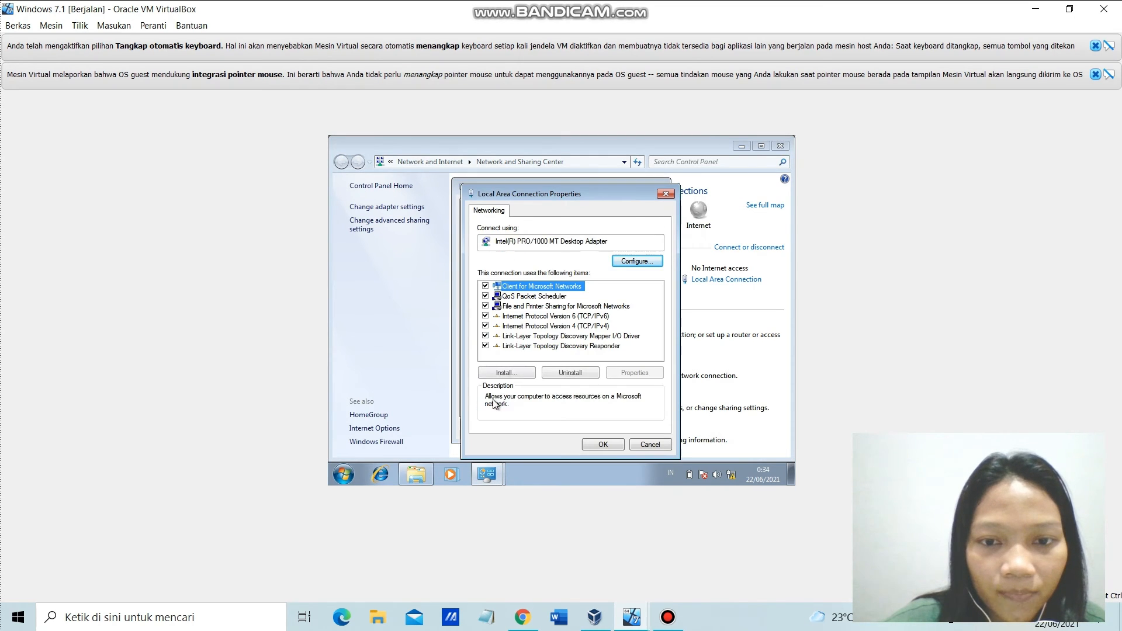
click(548, 326)
click(642, 373)
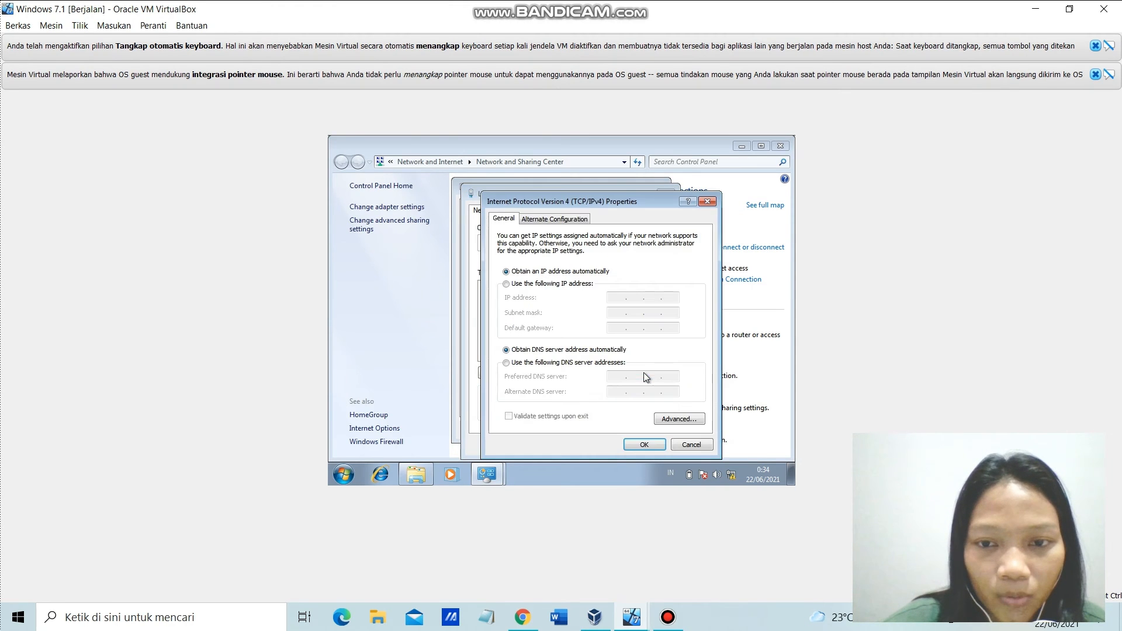
Assign the static IP address 192.168.1.2 with subnet mask 255.255.255.0 to the connection and confirm the settings
click(507, 283)
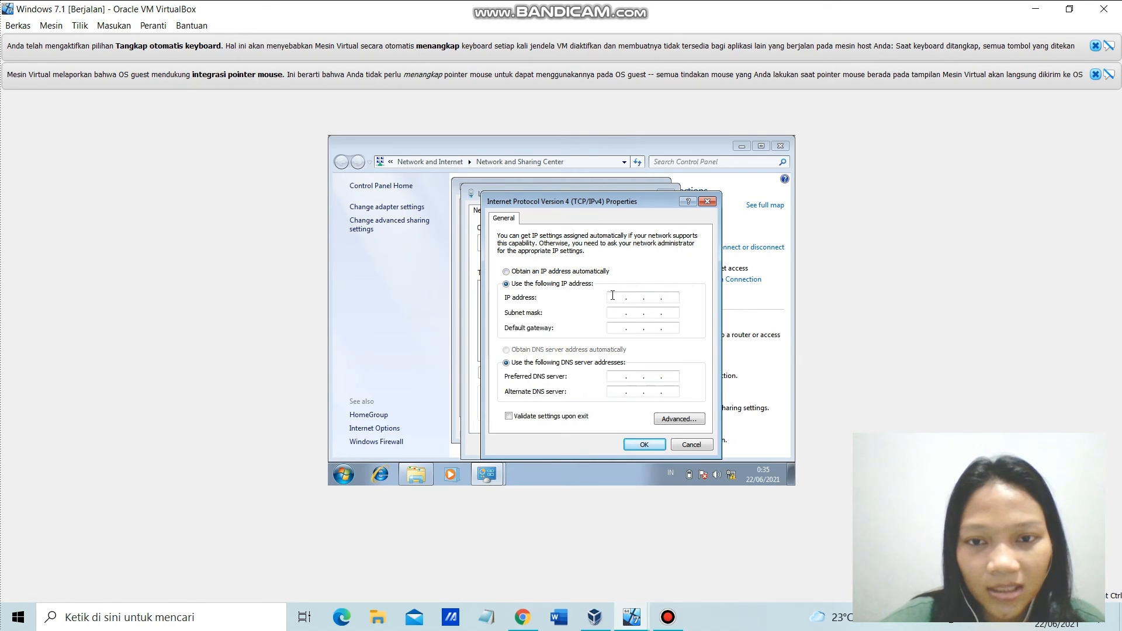
click(620, 299)
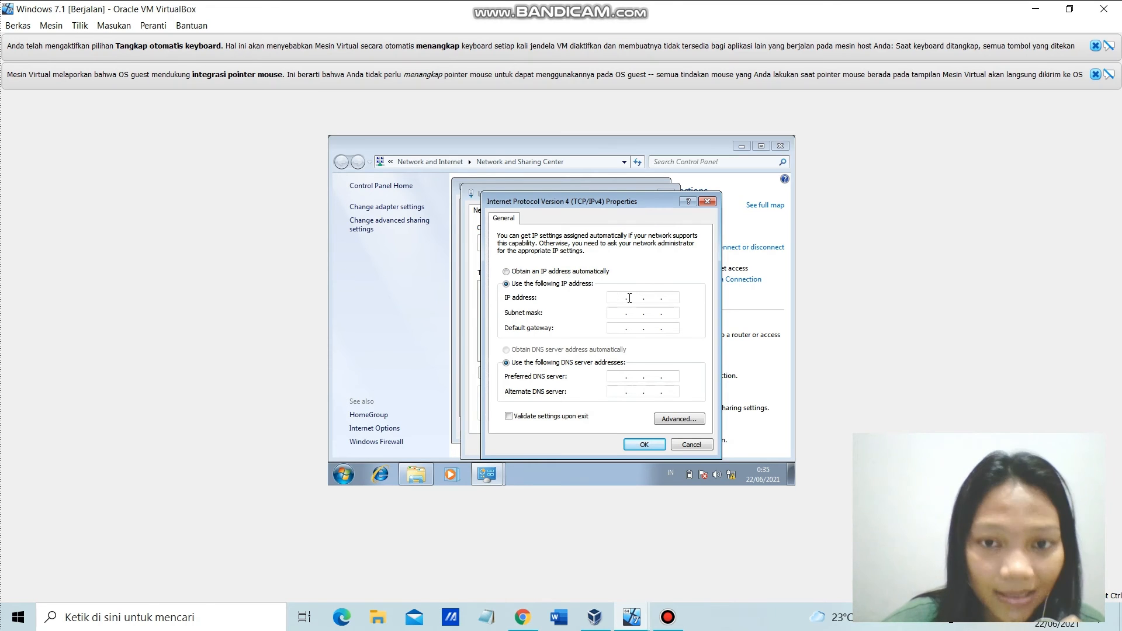
text(192 . 16)
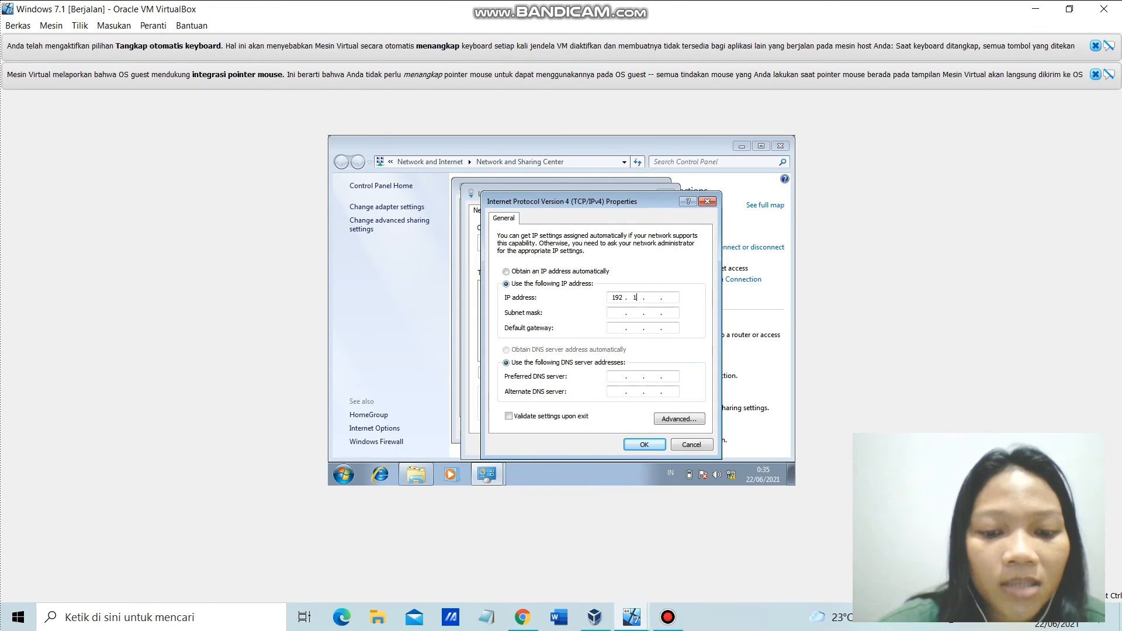
text(8 . 1 )
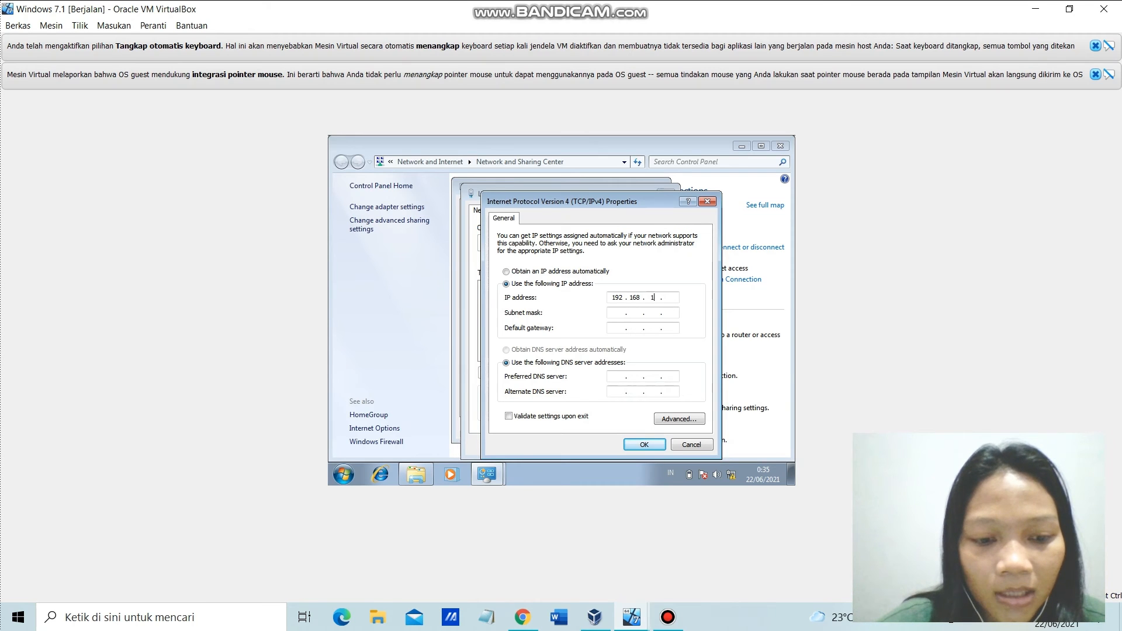
text(2)
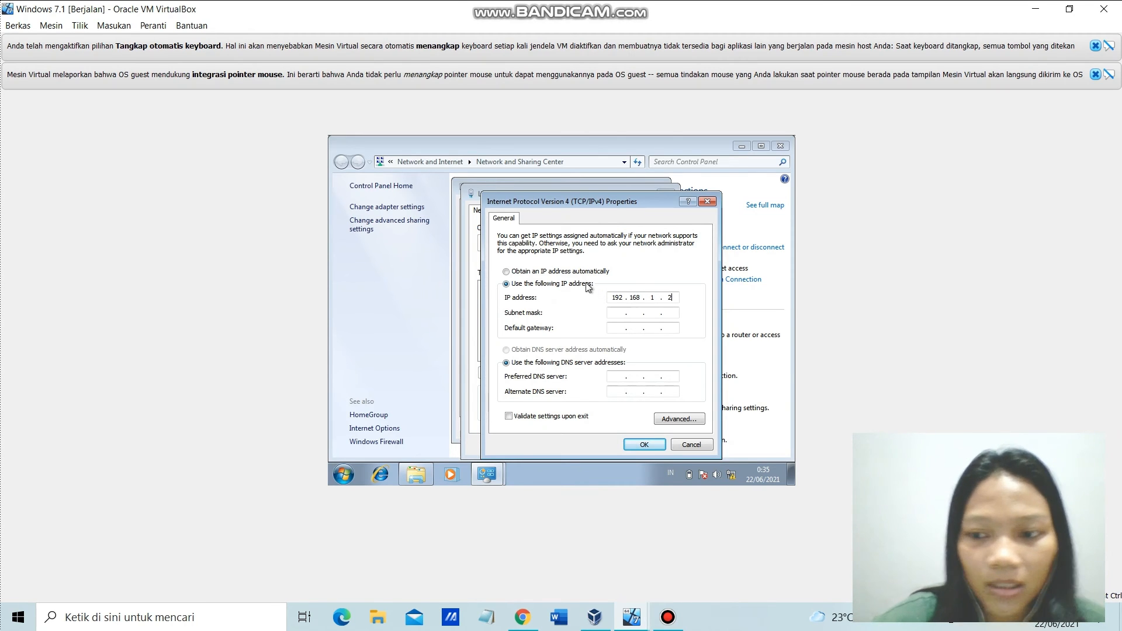
click(614, 313)
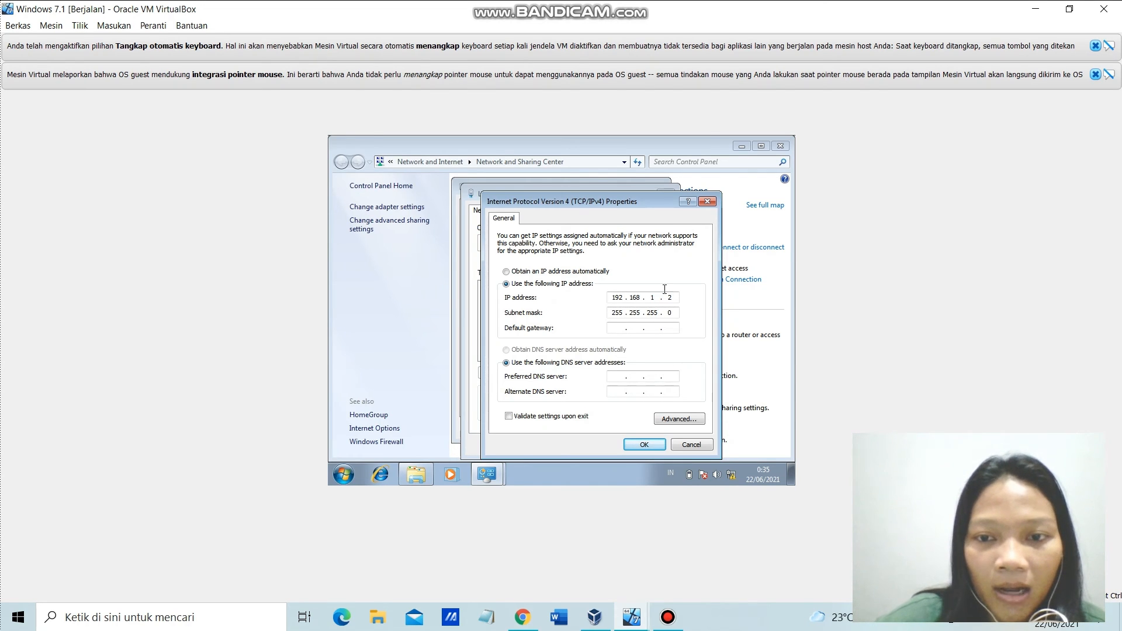
click(649, 446)
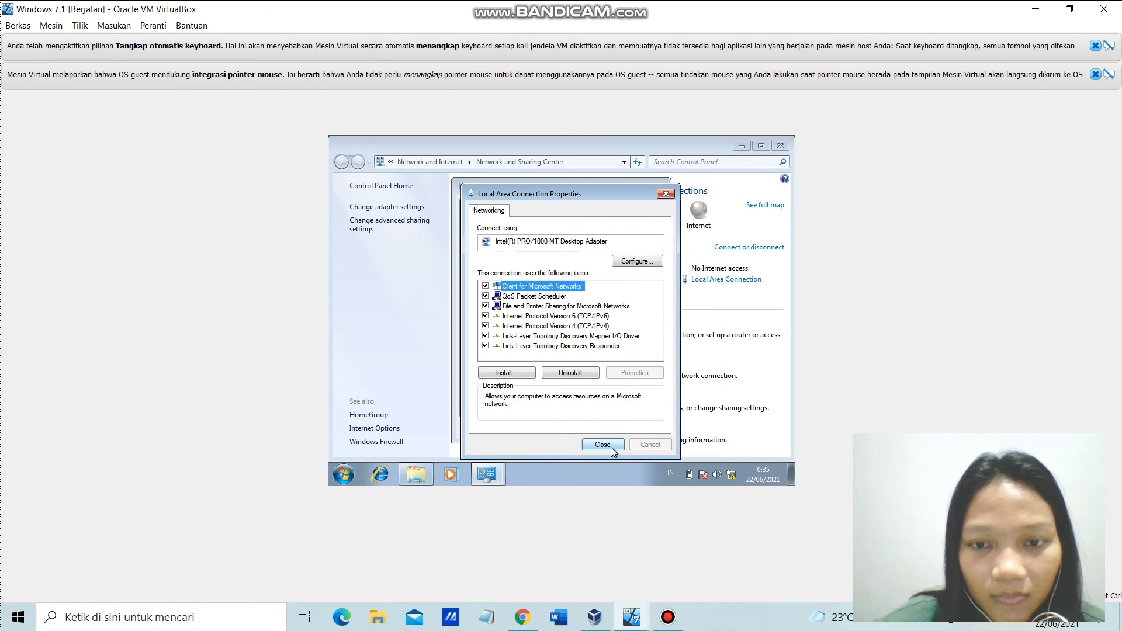
Close the connection dialogs, the Network and Sharing Center and the Libraries window to return to the guest desktop
click(668, 198)
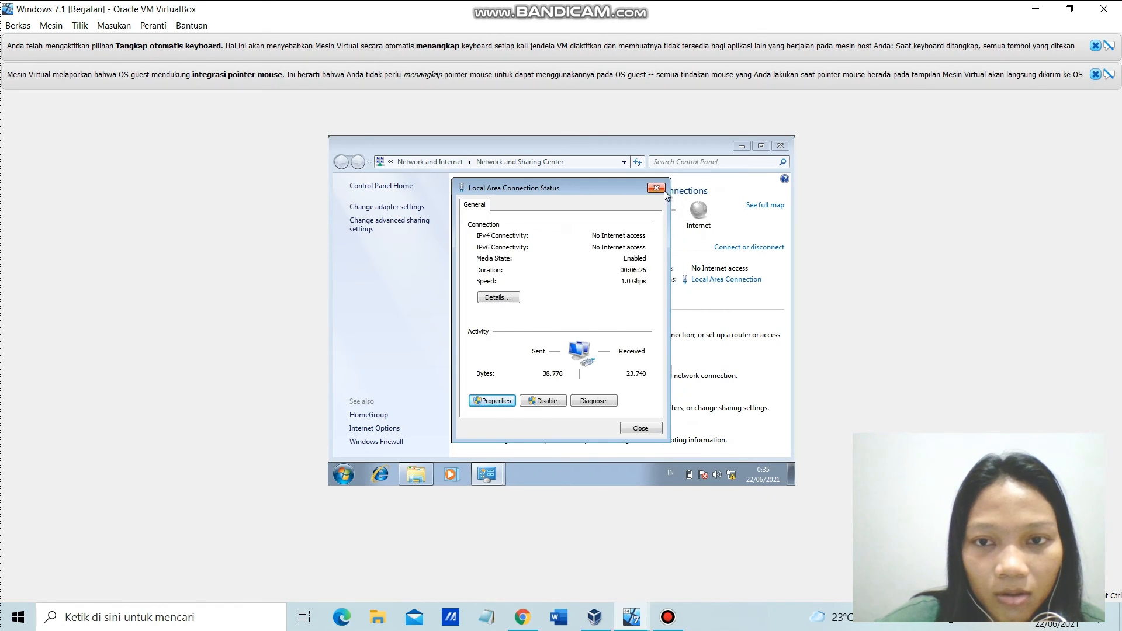
click(663, 187)
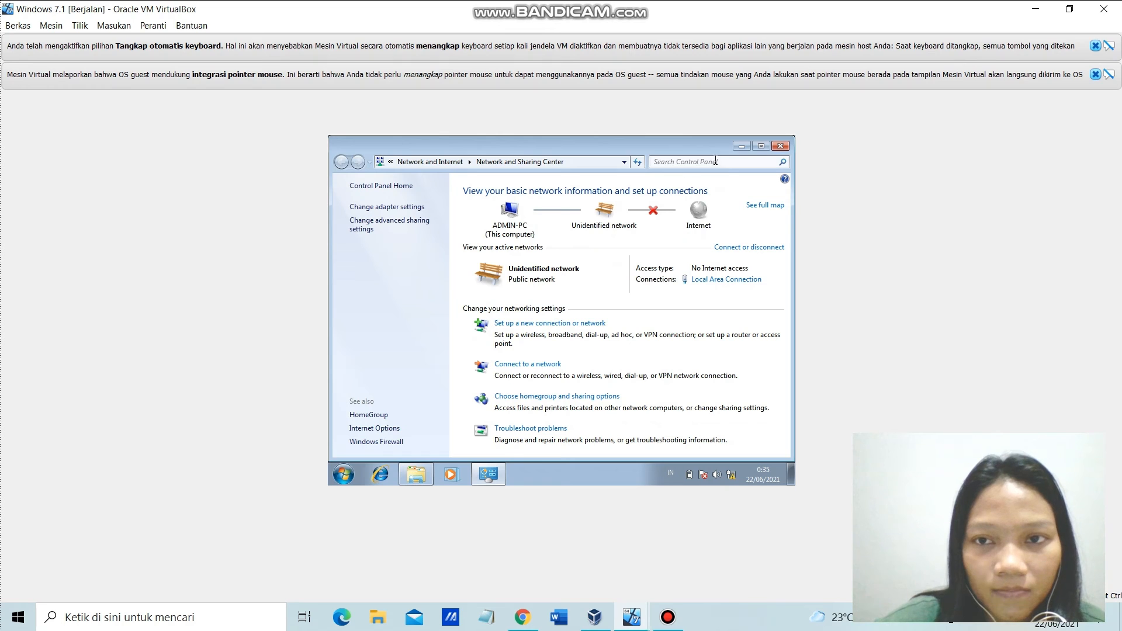
click(776, 147)
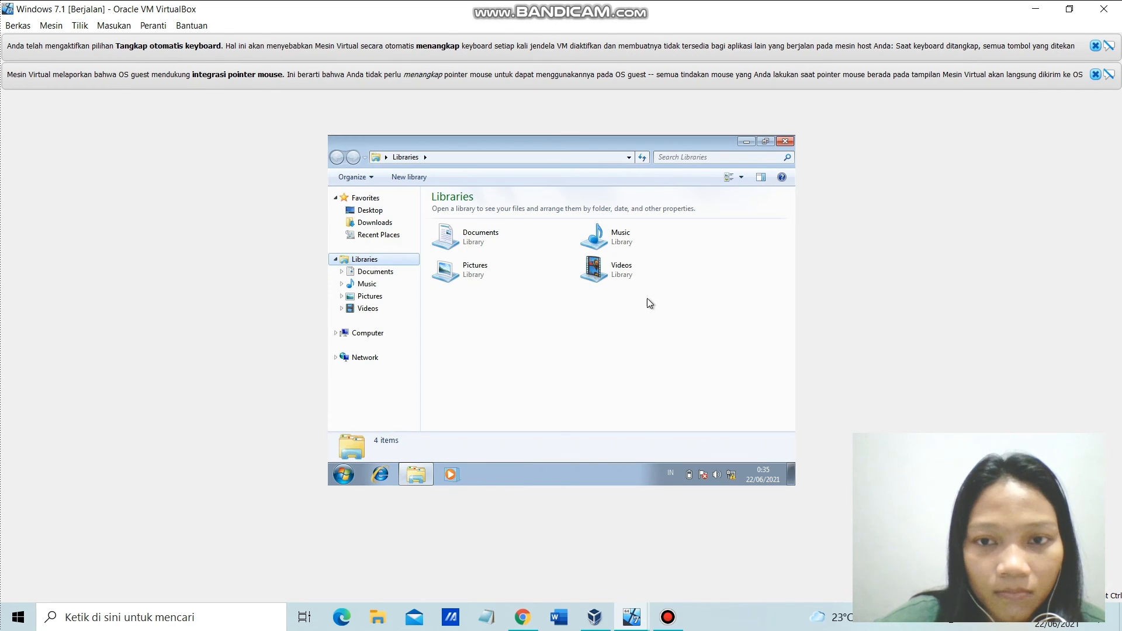
click(784, 144)
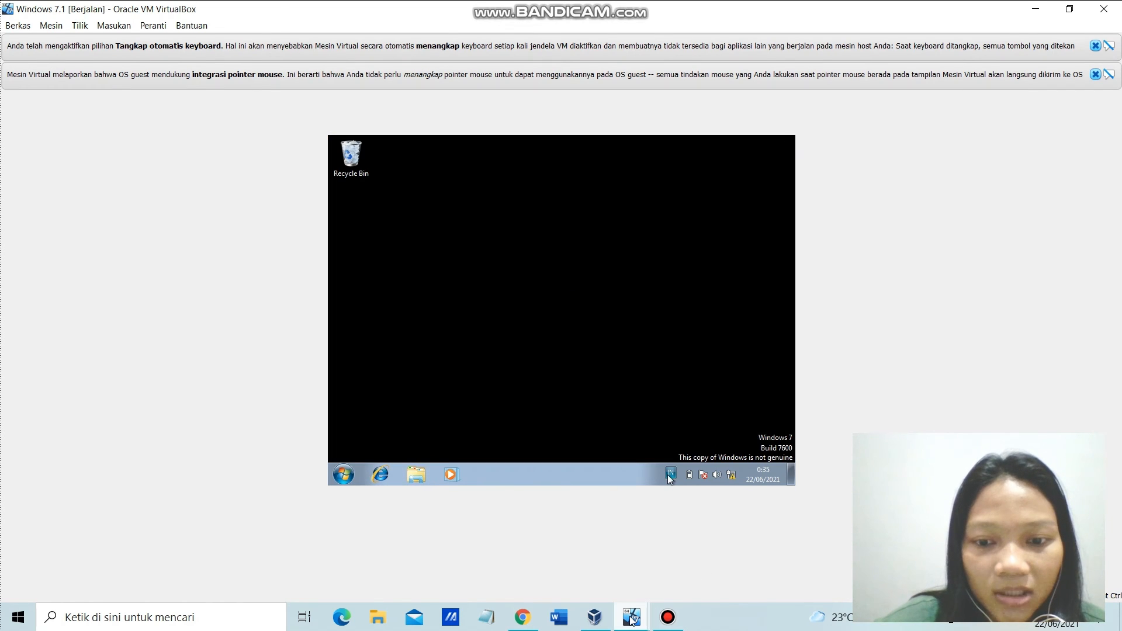
Switch to the second running Windows 7.1 machine and open its Network and Sharing Center through the Network properties
mouse_move(633, 620)
click(671, 569)
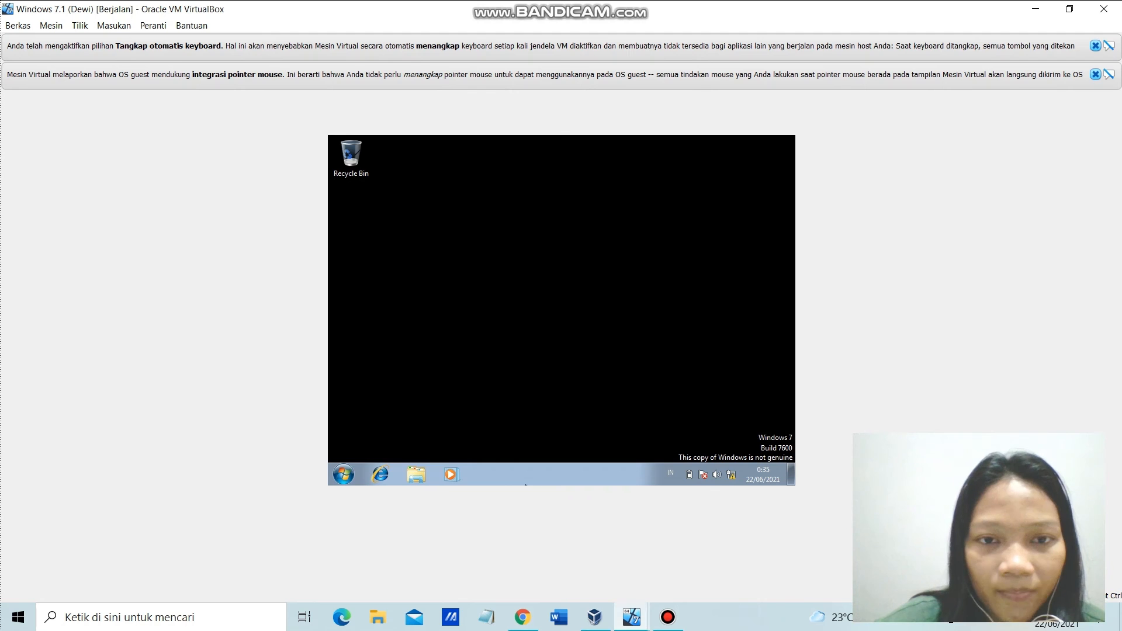
click(334, 471)
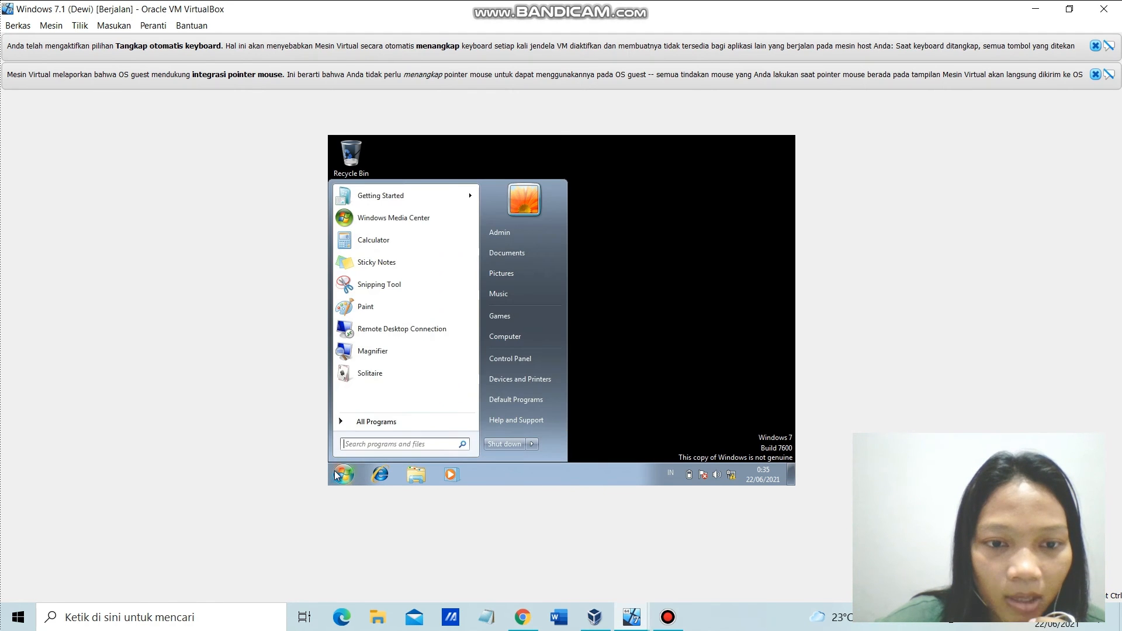
click(416, 474)
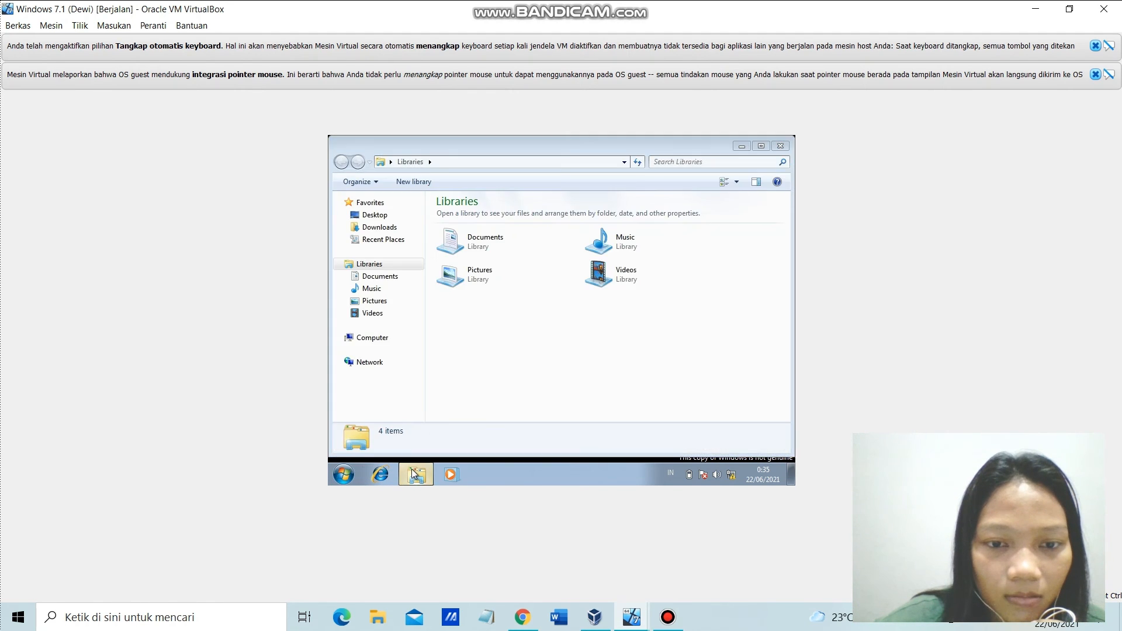
click(416, 474)
click(416, 474)
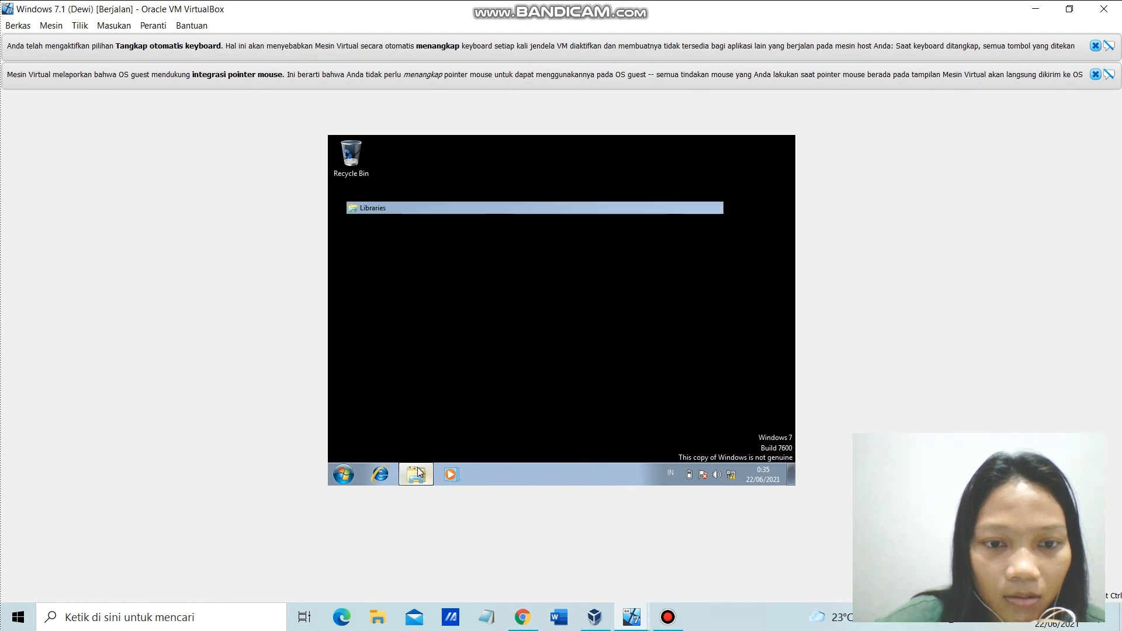
click(379, 368)
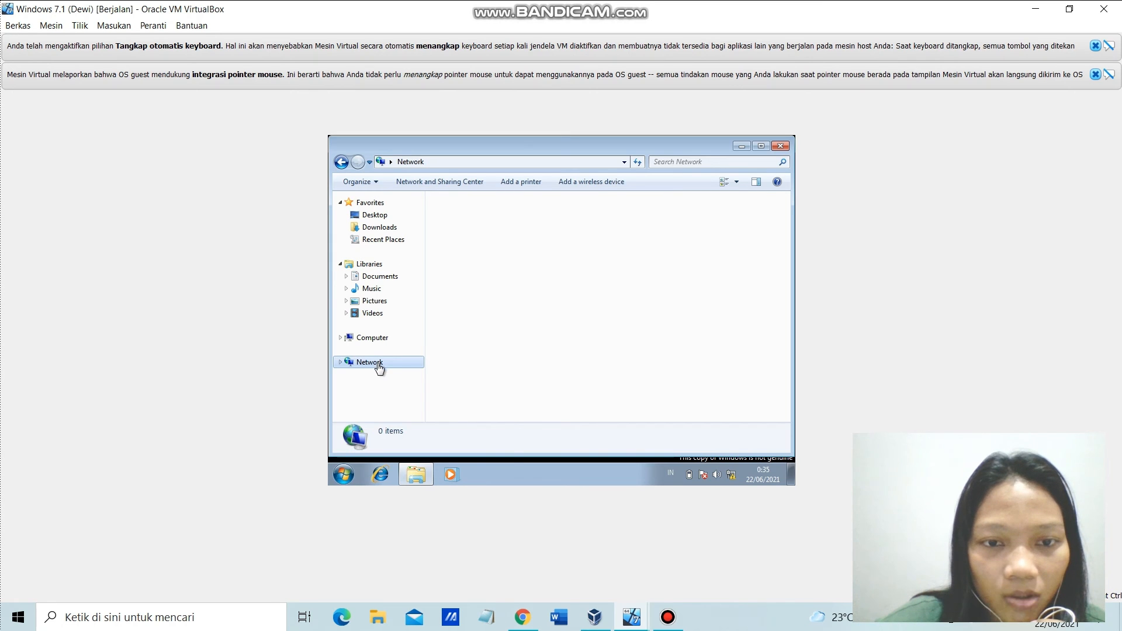
right_click(377, 364)
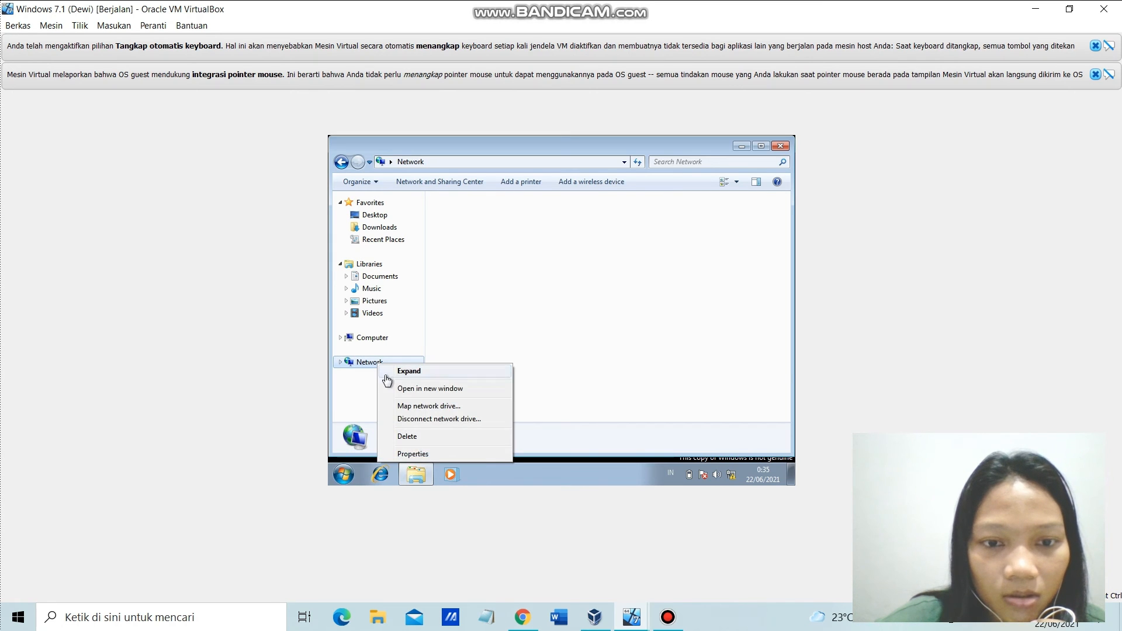
click(415, 454)
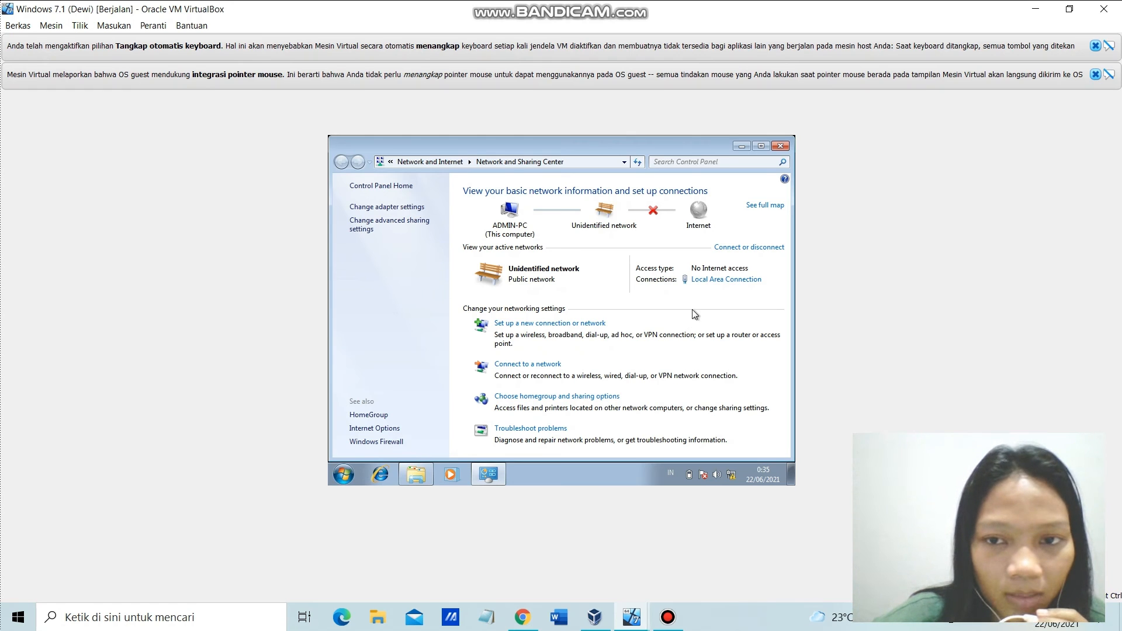
Open the Internet Protocol Version 4 (TCP/IPv4) properties of the second machine's Local Area Connection
click(708, 281)
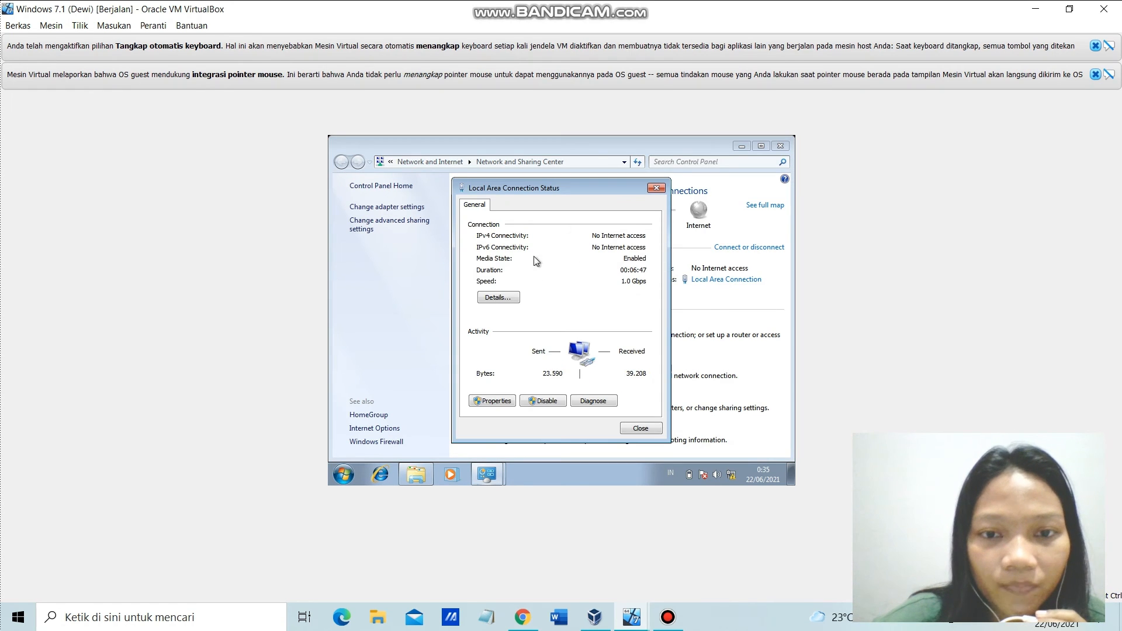
click(507, 403)
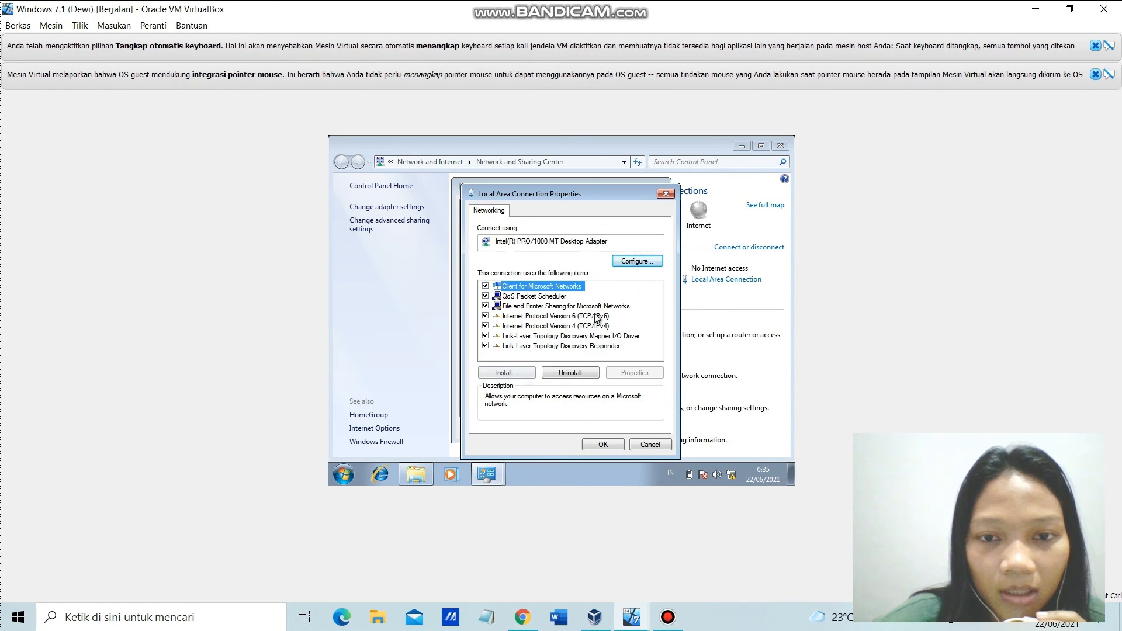
click(563, 326)
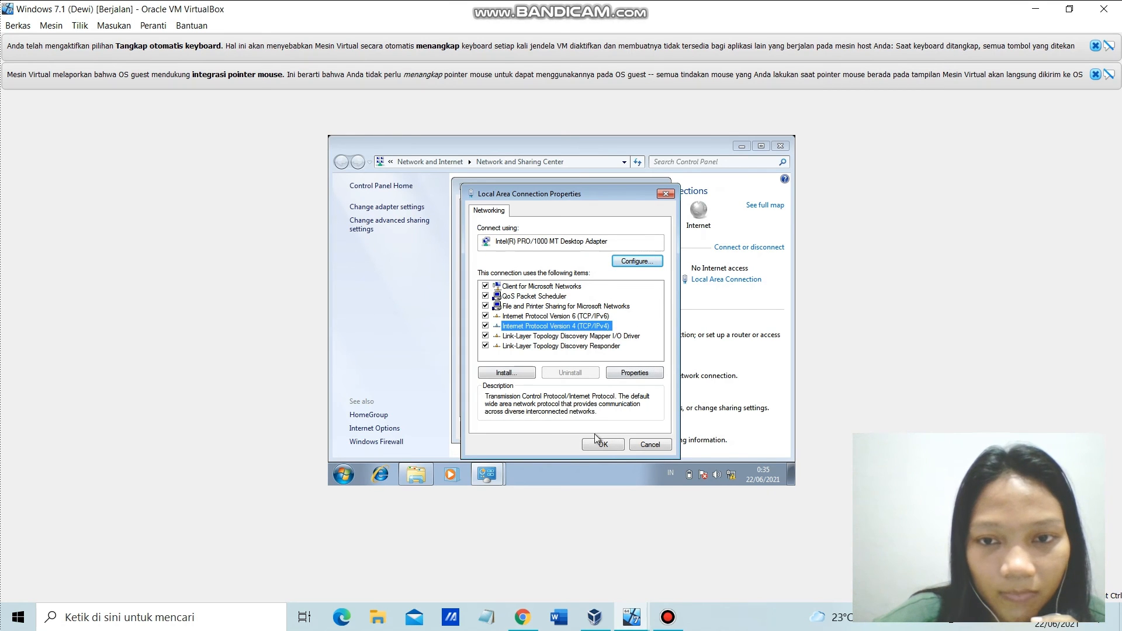
click(638, 375)
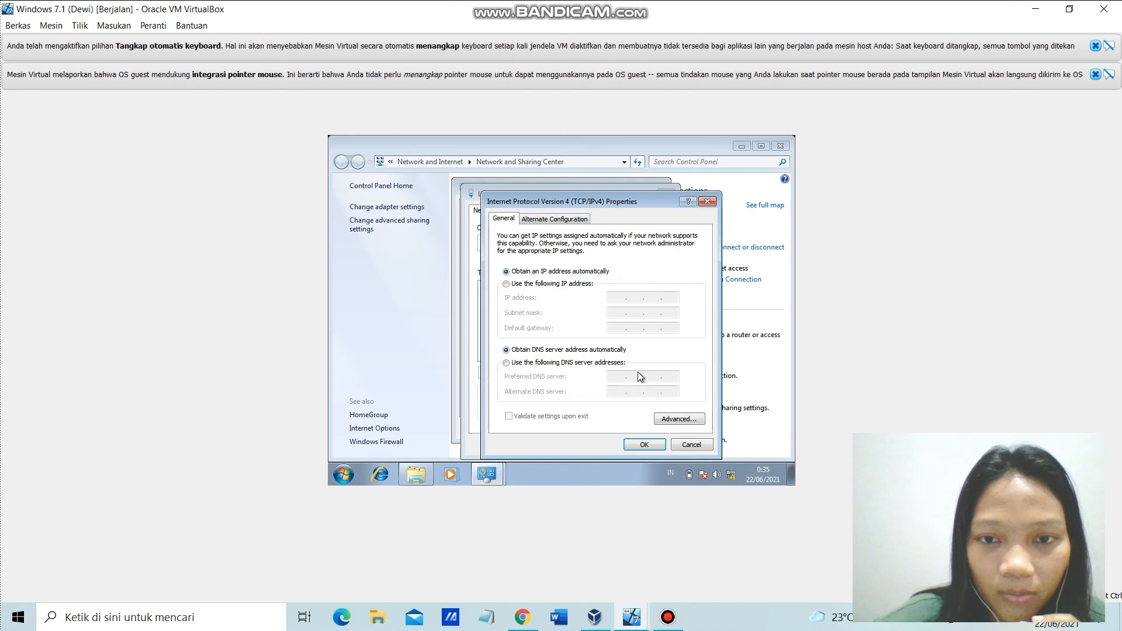
Assign the static IP address 192.168.1.3 to the second machine's connection and close its Network and Sharing Center
click(506, 284)
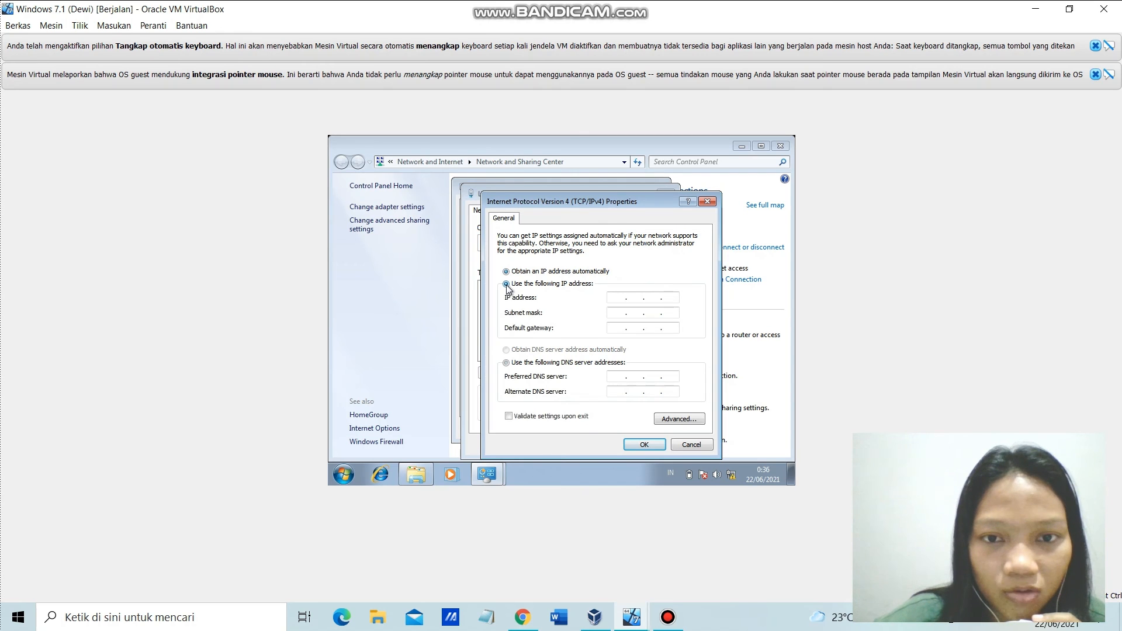
click(616, 299)
text(192 . )
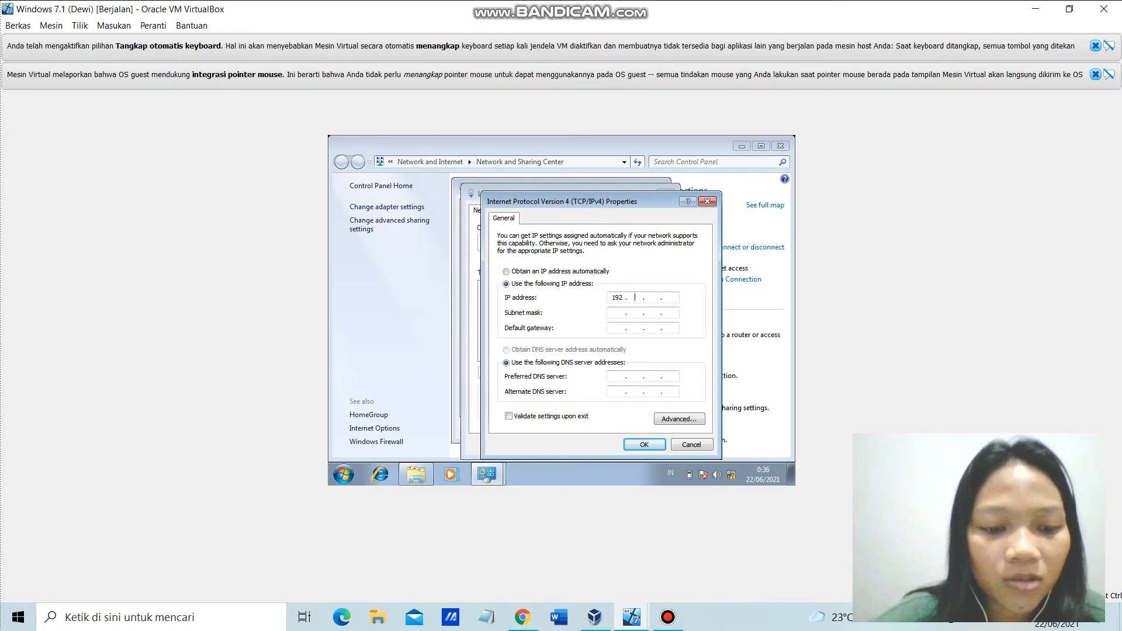
text(168)
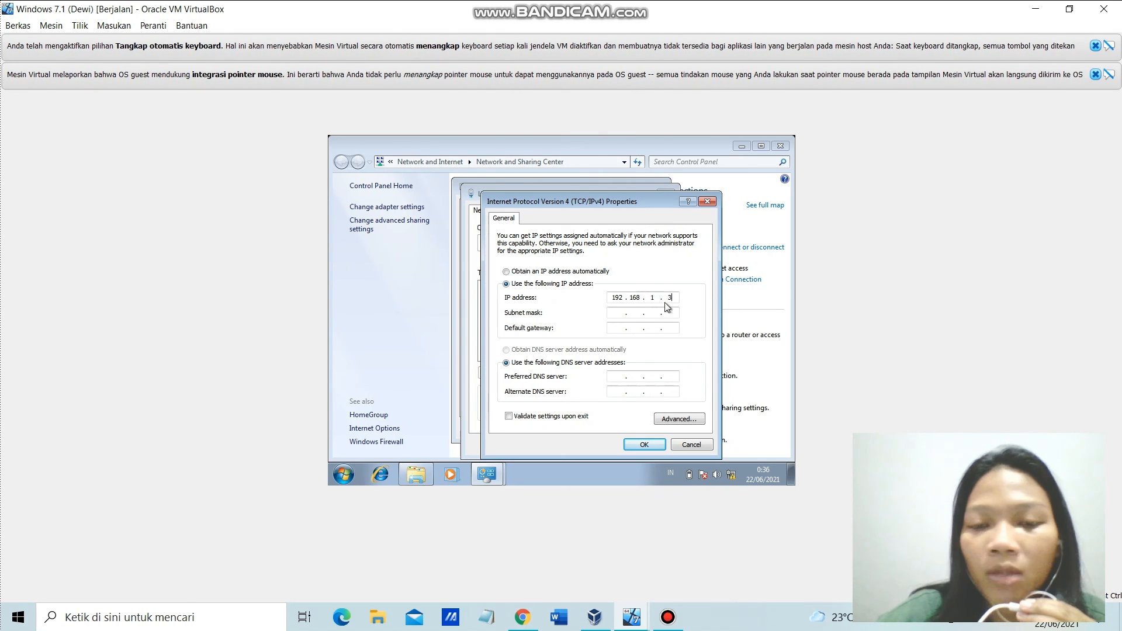
click(644, 443)
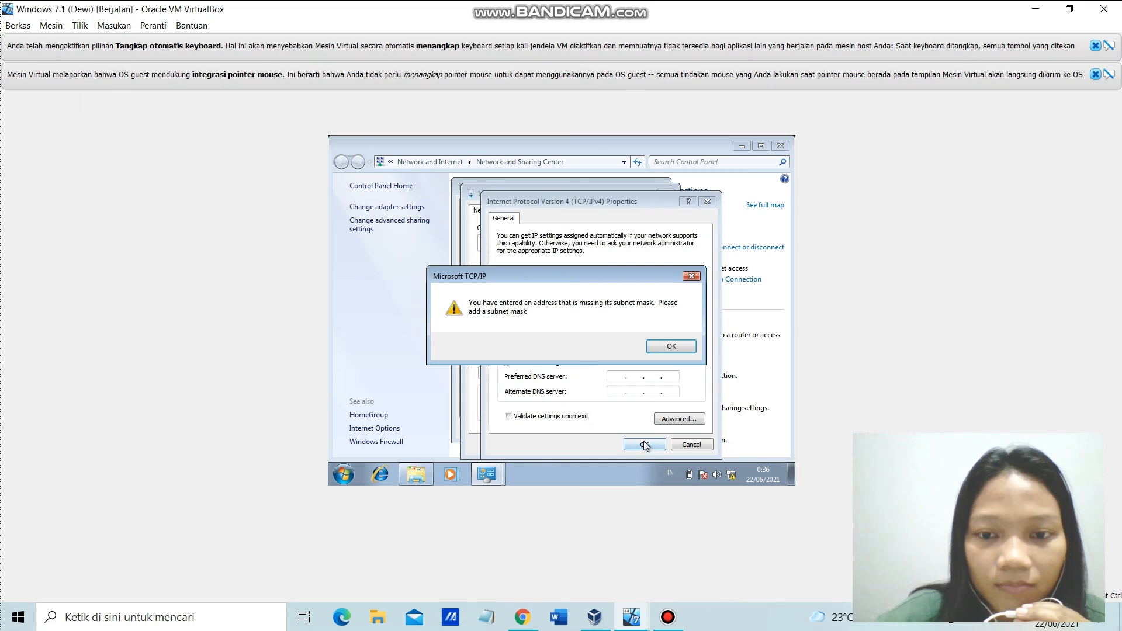
click(670, 347)
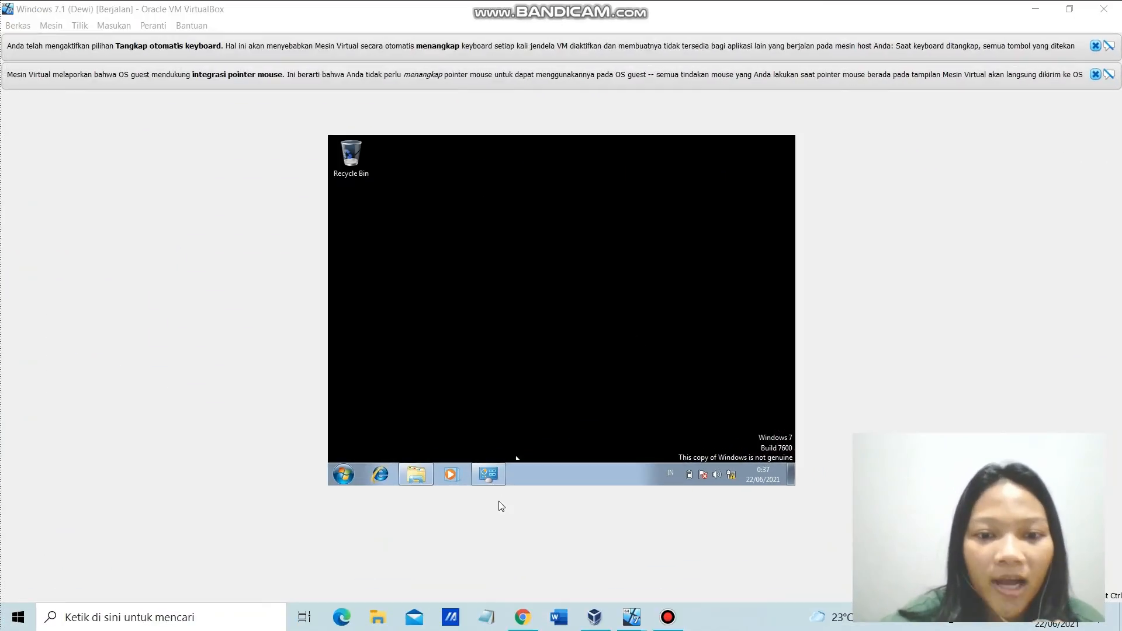
mouse_move(493, 476)
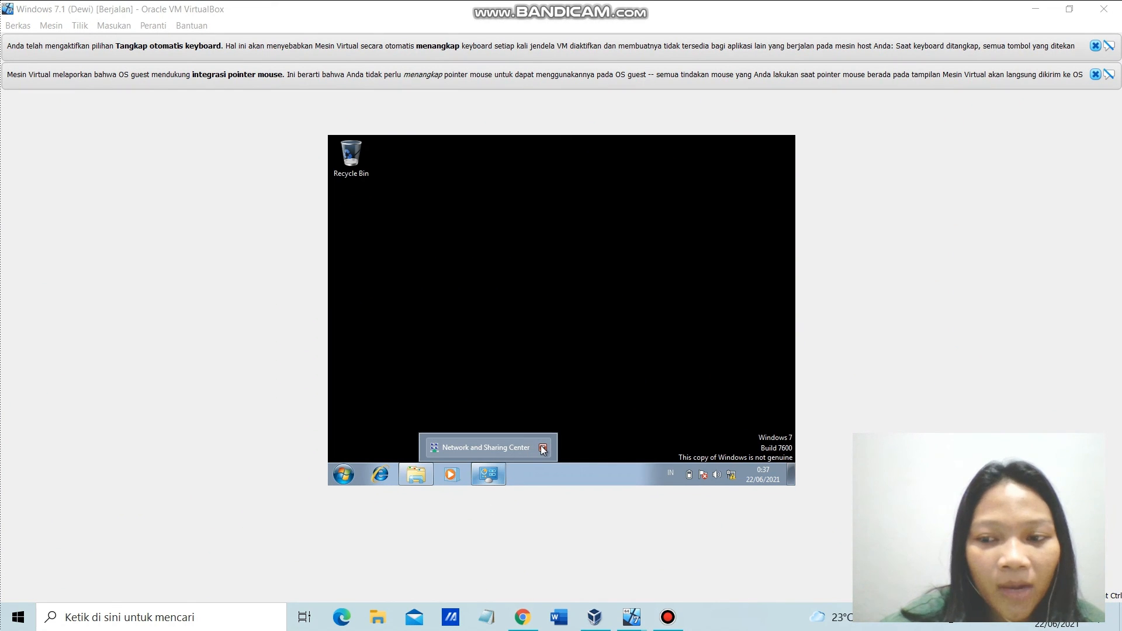
click(543, 448)
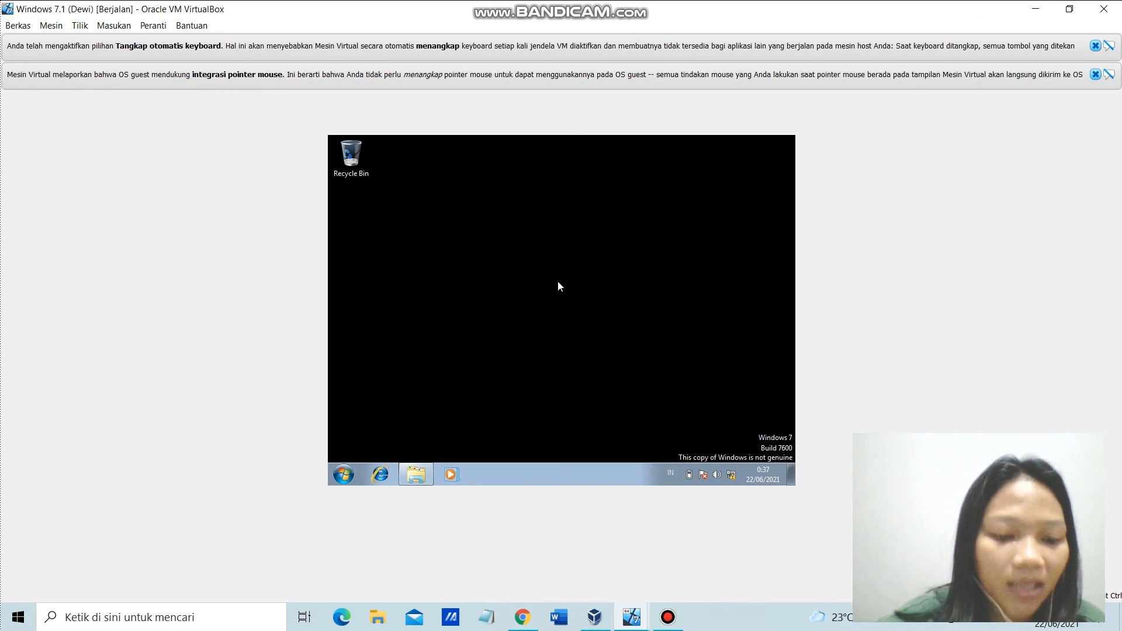
Open a Command Prompt in the guest by running cmd from the Run dialog, replacing the address already entered there
key(super+r)
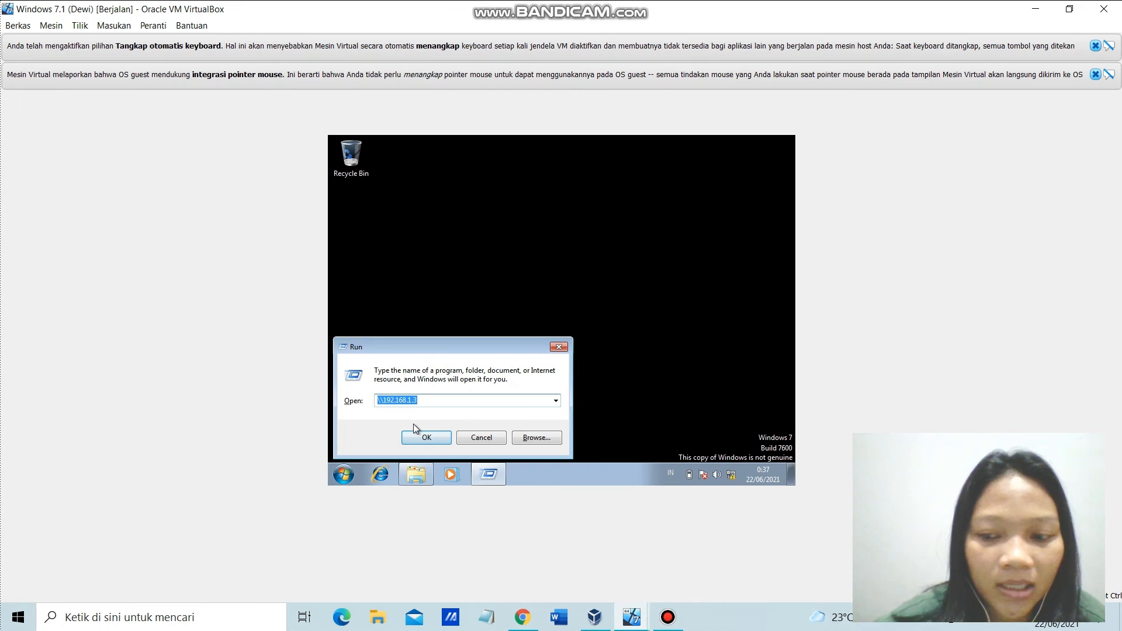
key(BackSpace)
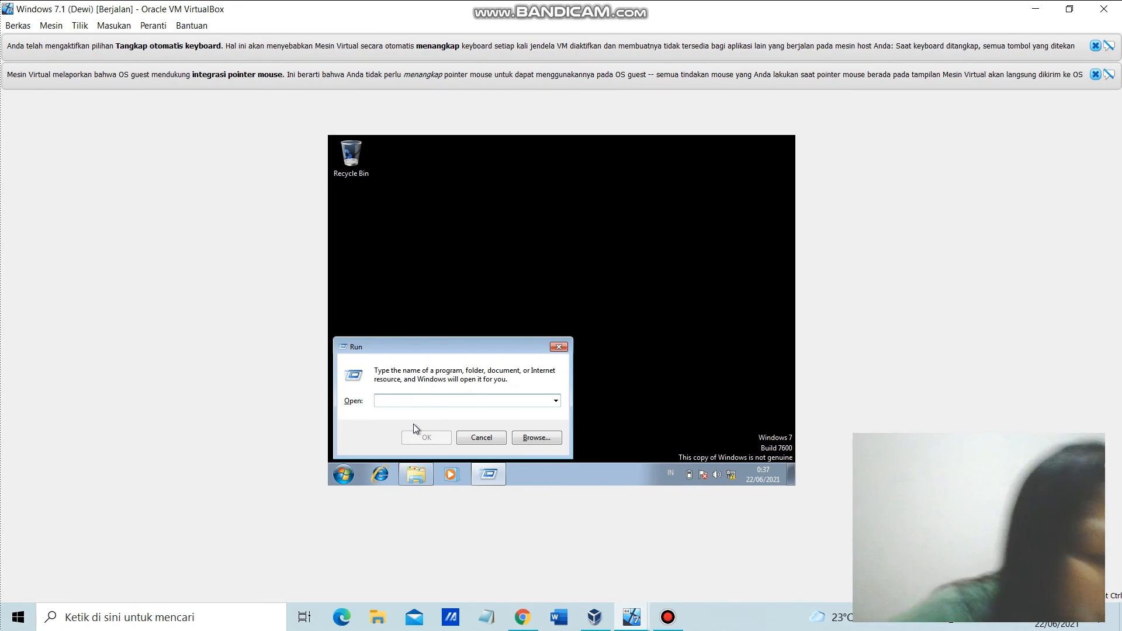
text(cmd)
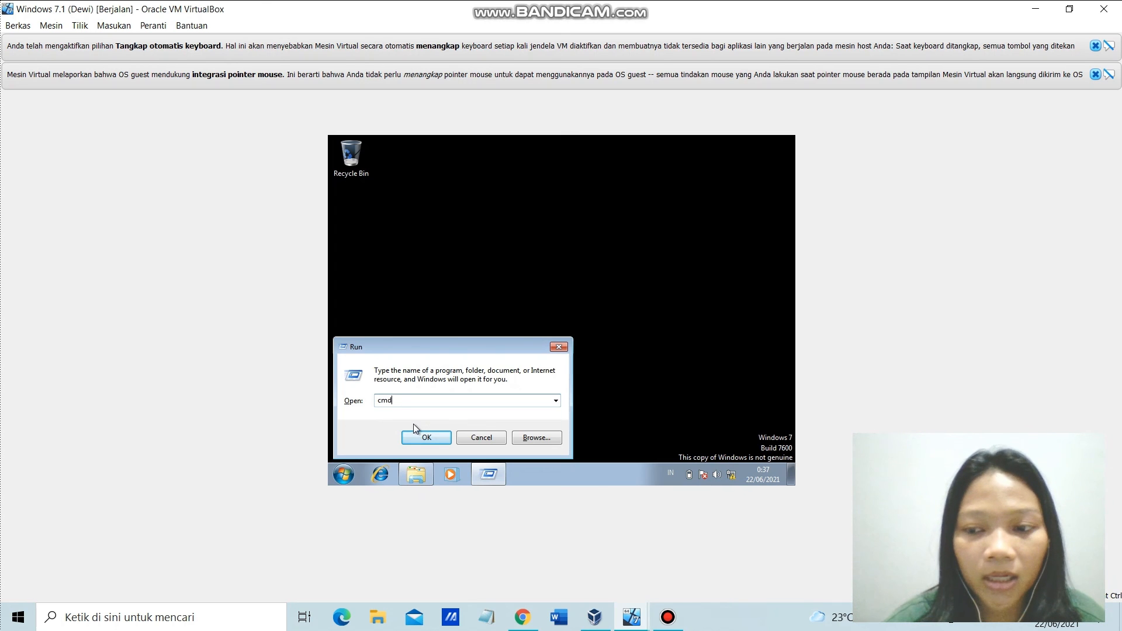
key(Return)
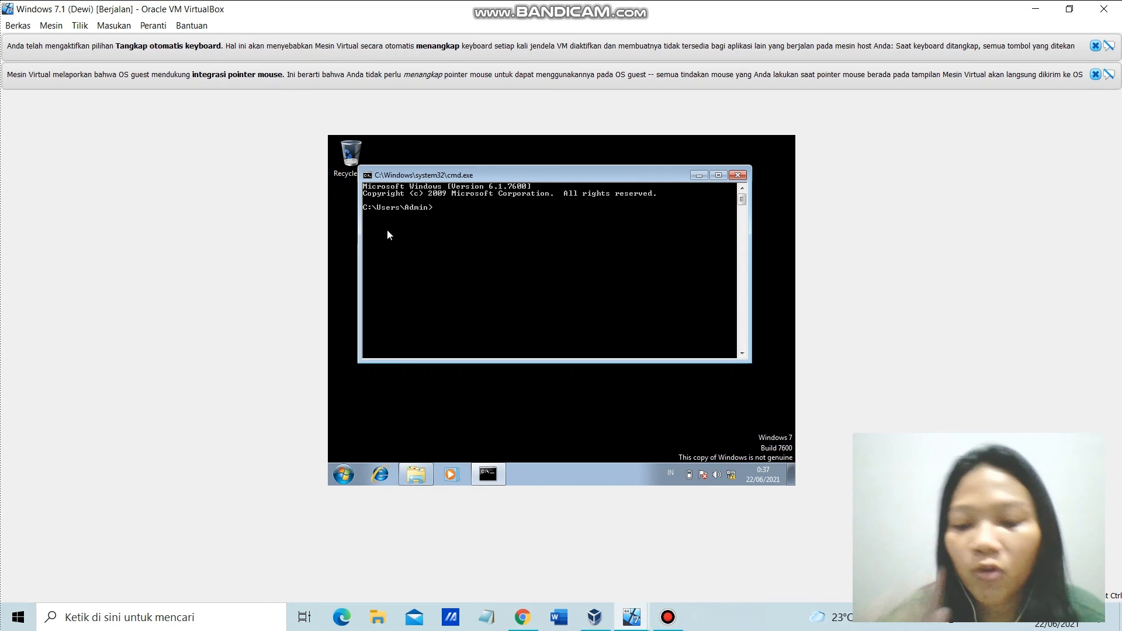
Ping 192.168.1.3 from the Command Prompt to test the connection between the two machines
text(ping 192)
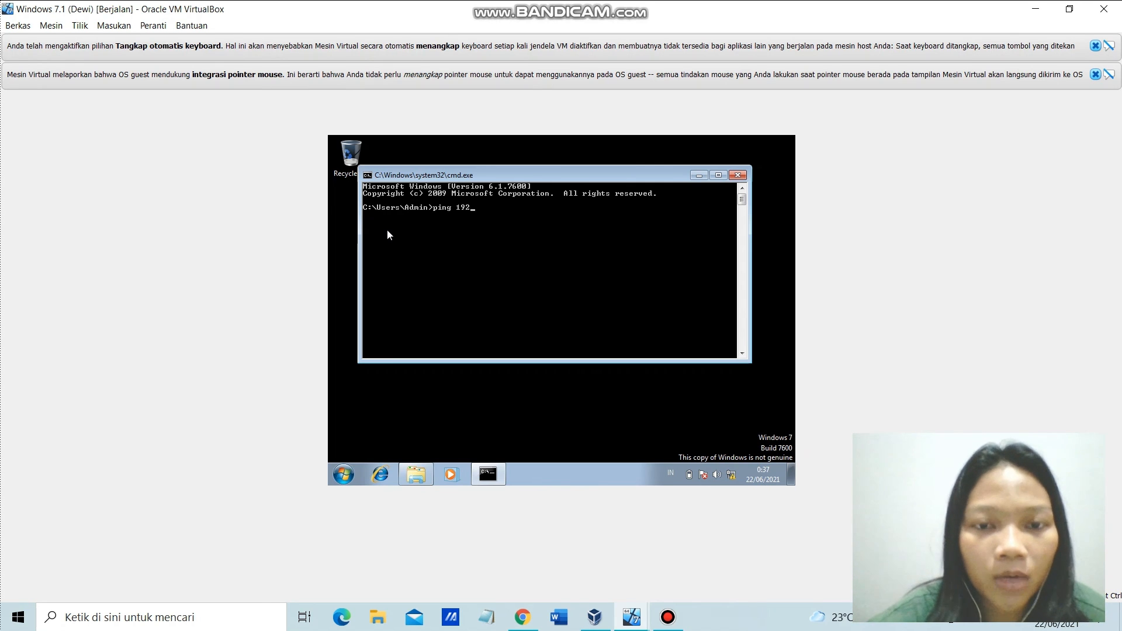
key(BackSpace)
key(BackSpace)
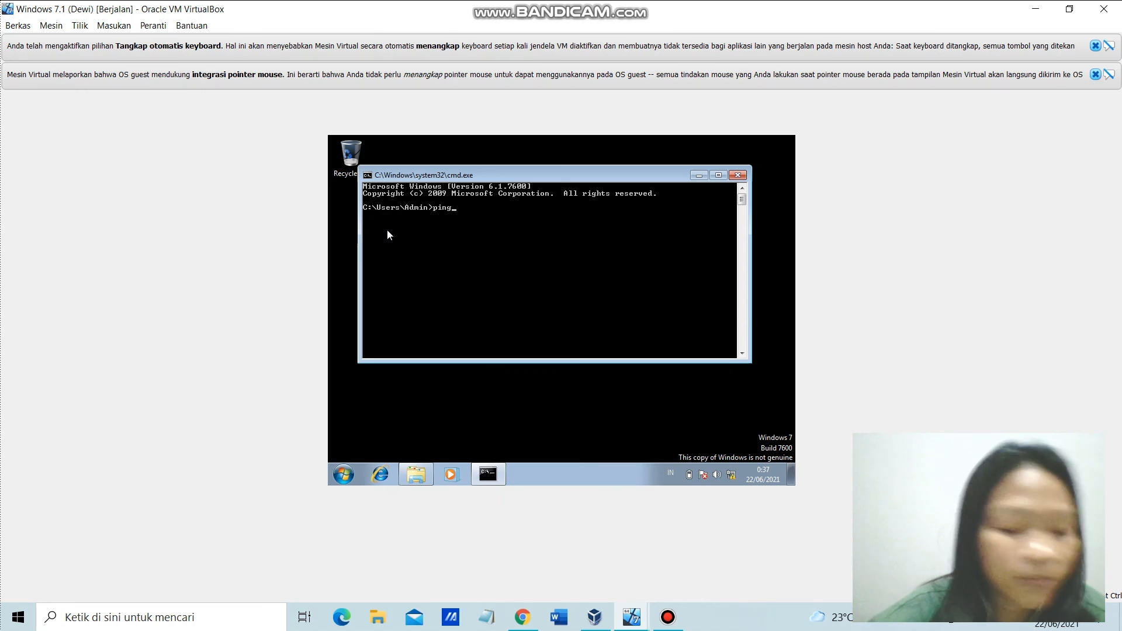
text(192.)
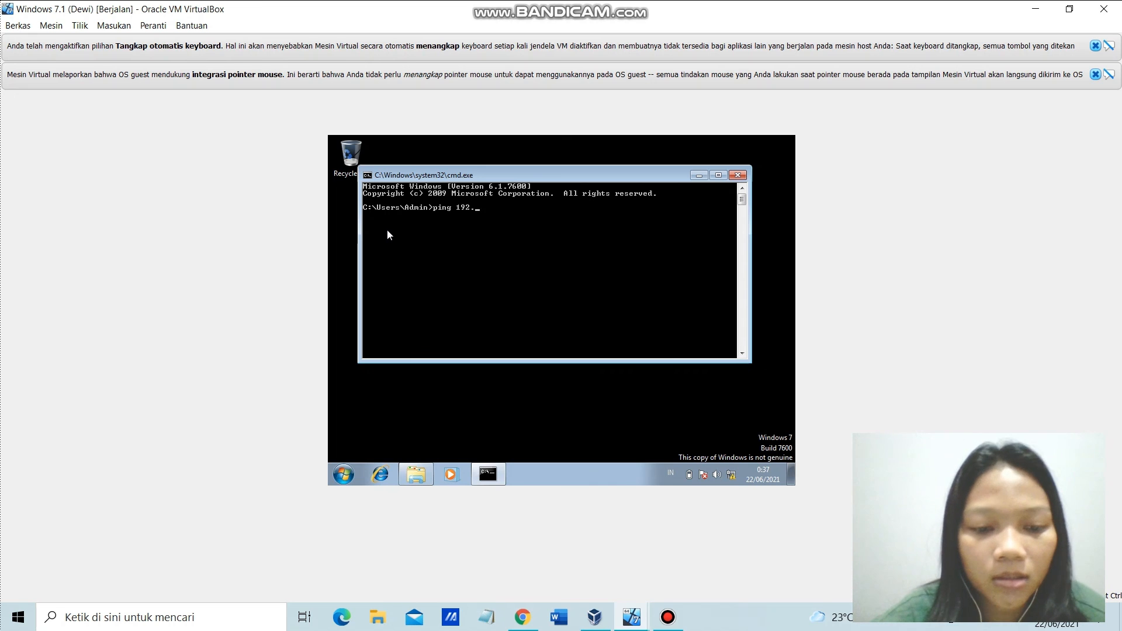
text(168)
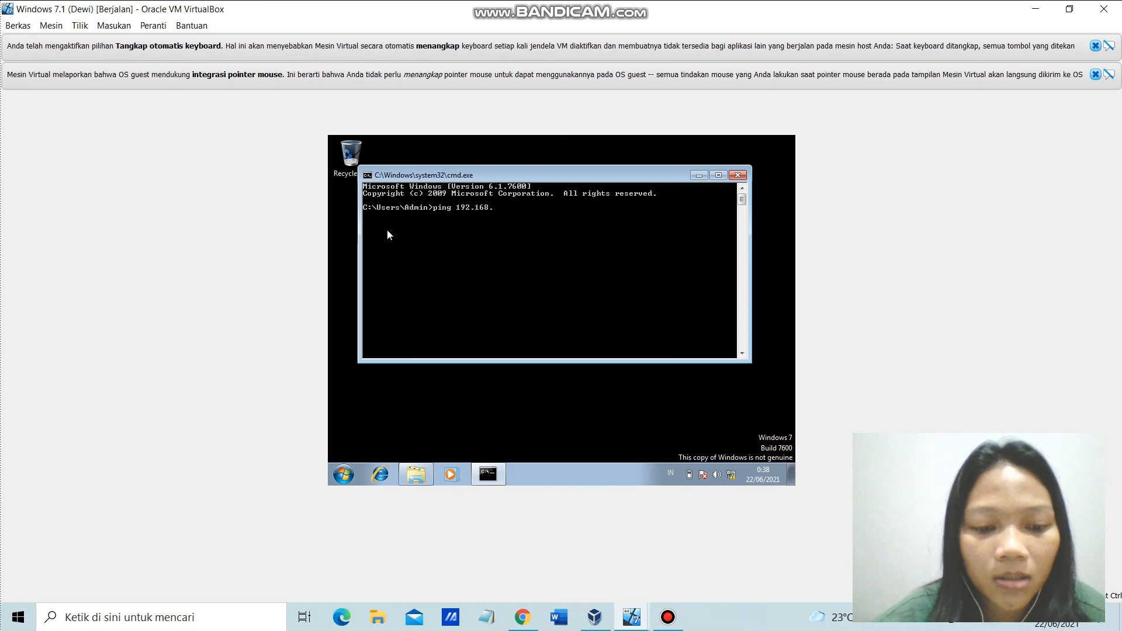
text(.1.3)
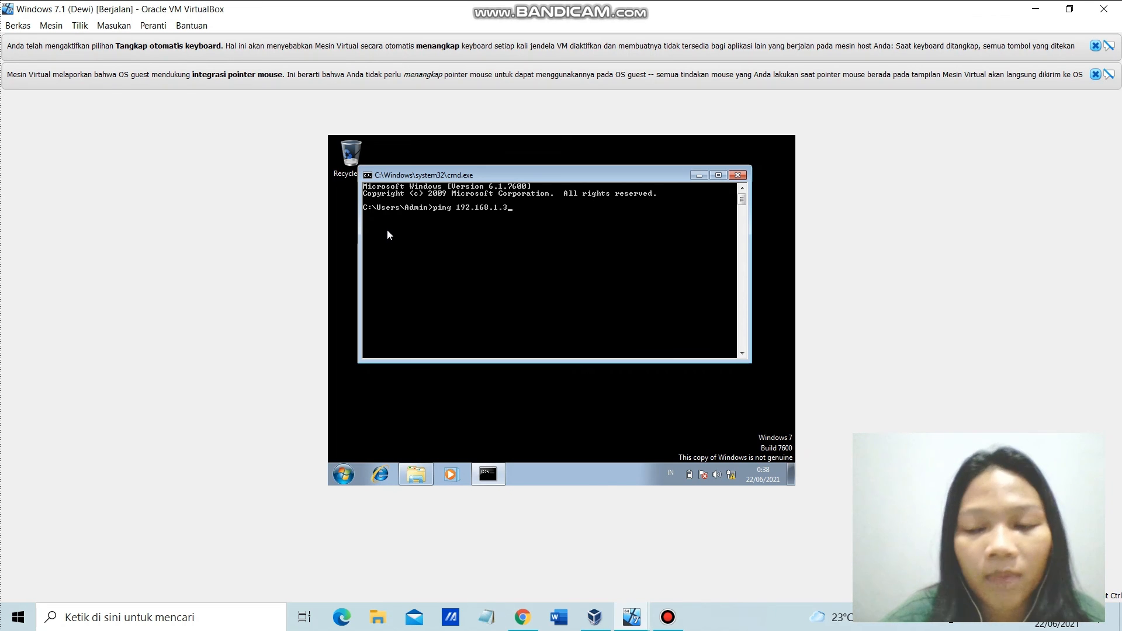
key(Return)
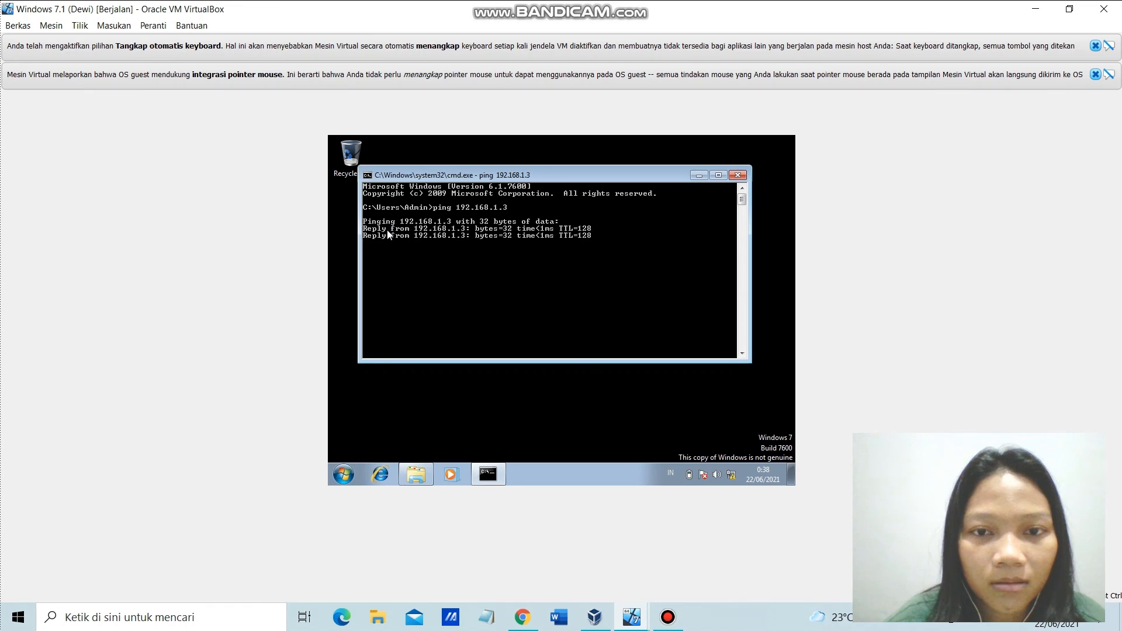